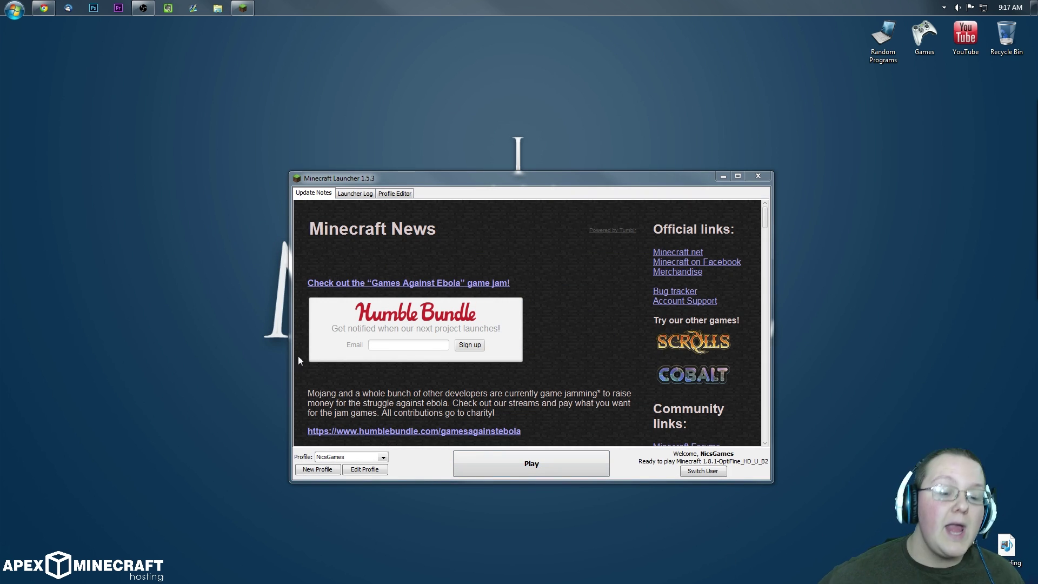
Open the NicsGames profile for editing and choose release 1.8.1-OptiFine_HD_U_B2 as its version
click(331, 457)
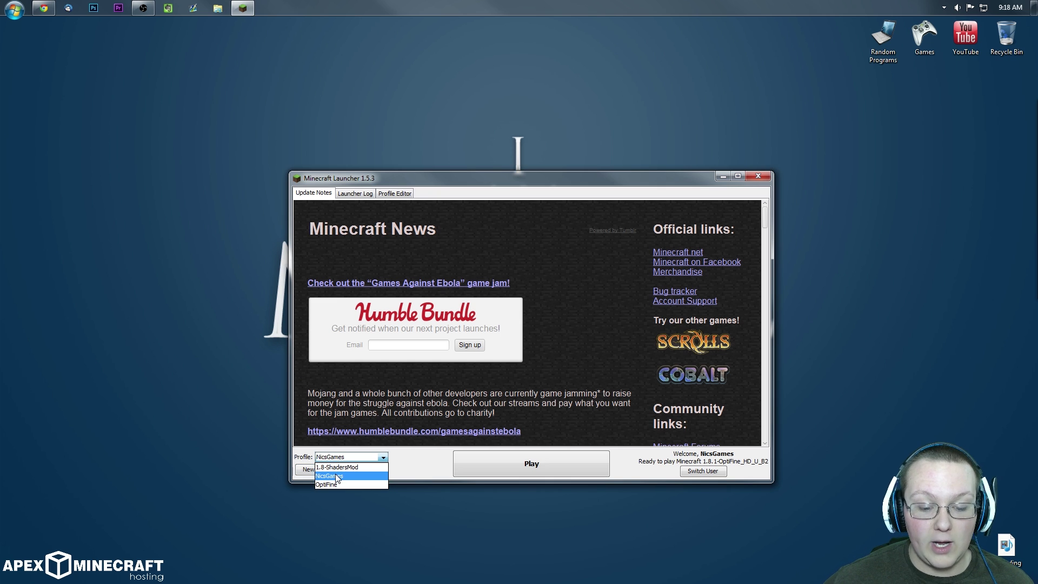
click(339, 476)
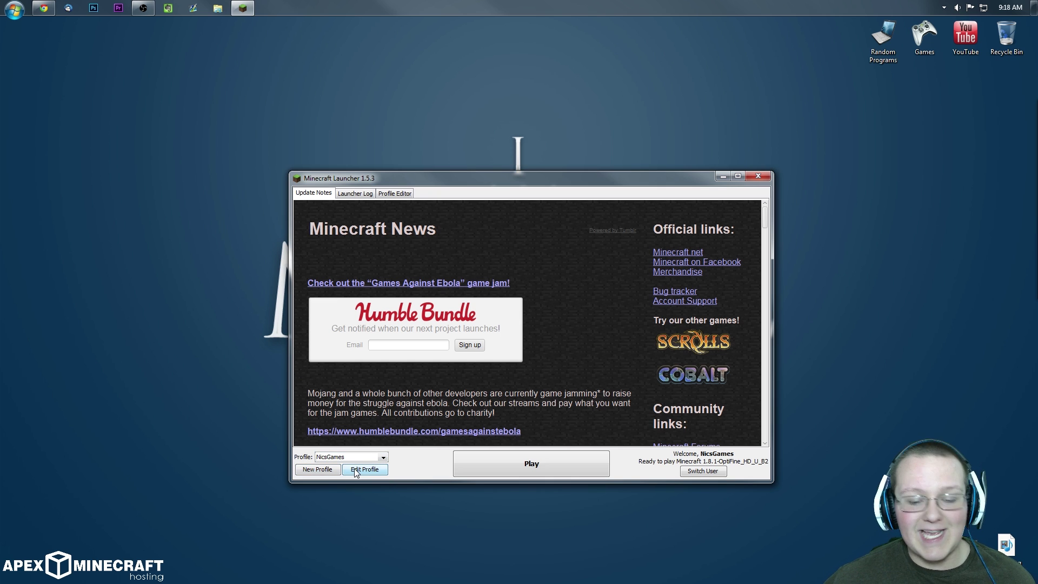
click(355, 472)
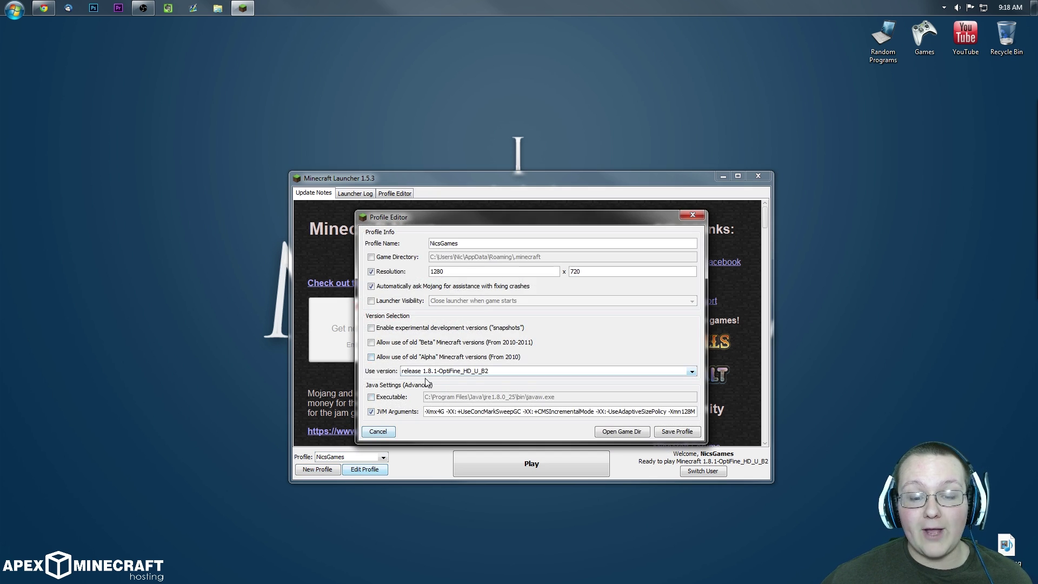
click(420, 373)
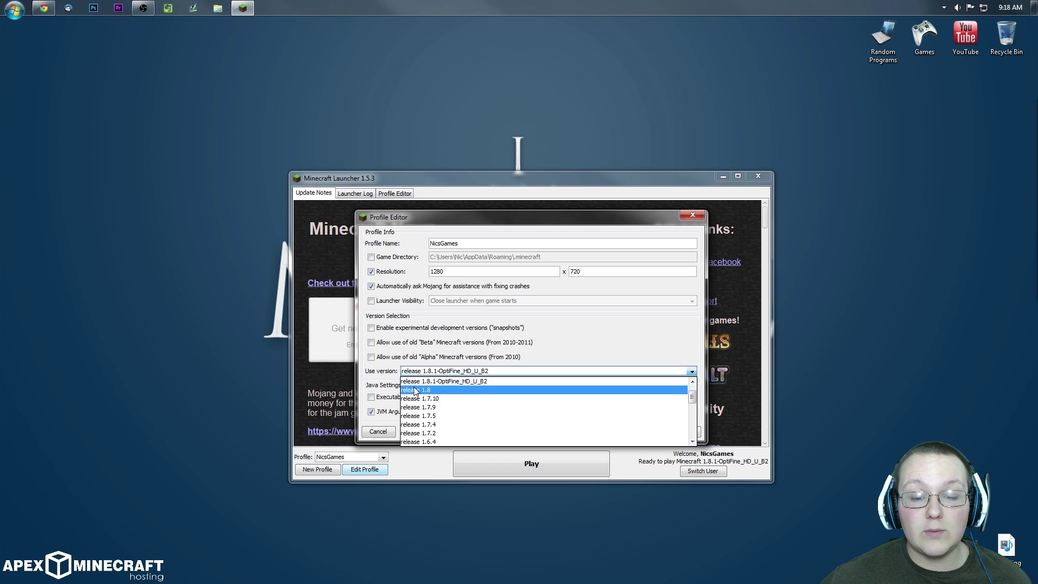
click(439, 382)
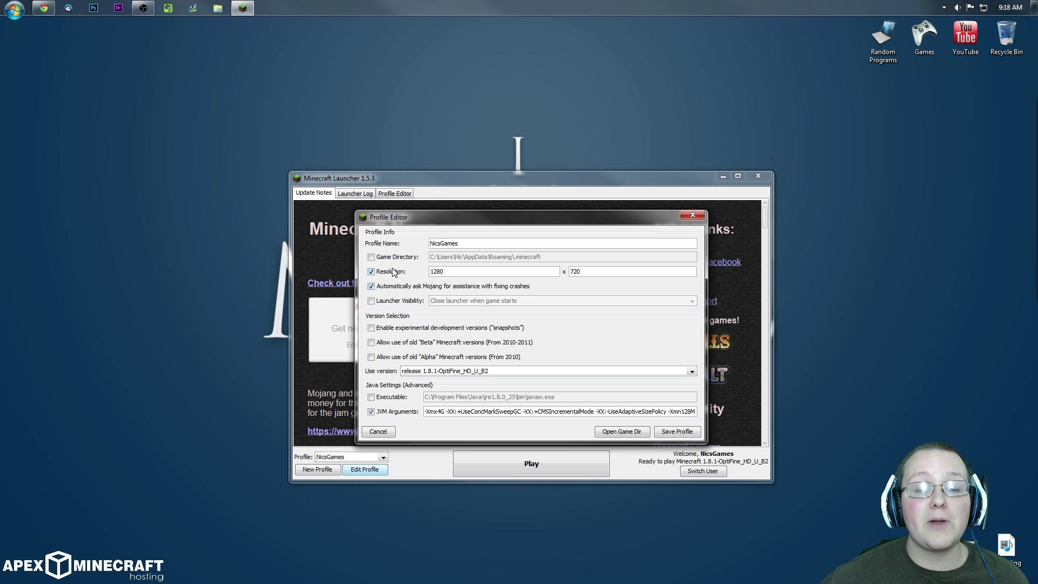
Set the width of the profile's game resolution to 640
mouse_move(444, 272)
mouse_down()
mouse_move(385, 263)
mouse_move(452, 271)
mouse_up()
key(End)
key(End)
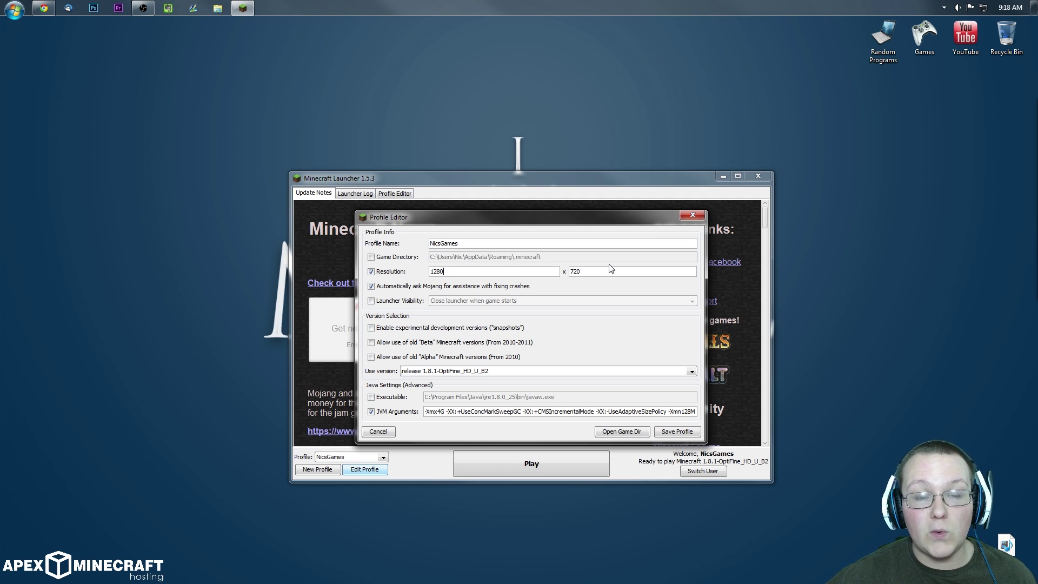
key(BackSpace)
key(BackSpace)
key(BackSpace)
key(BackSpace)
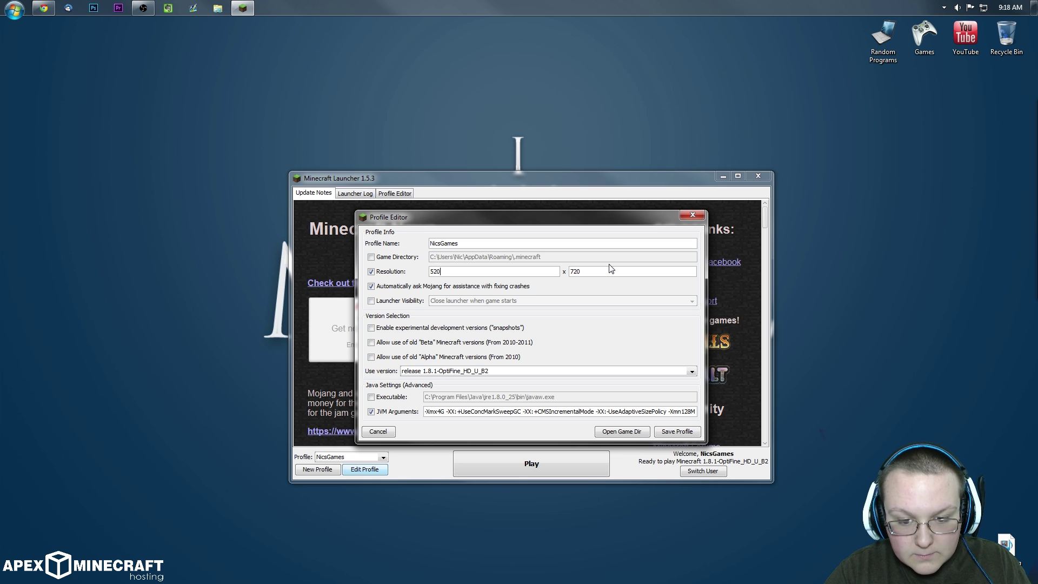
text(6)
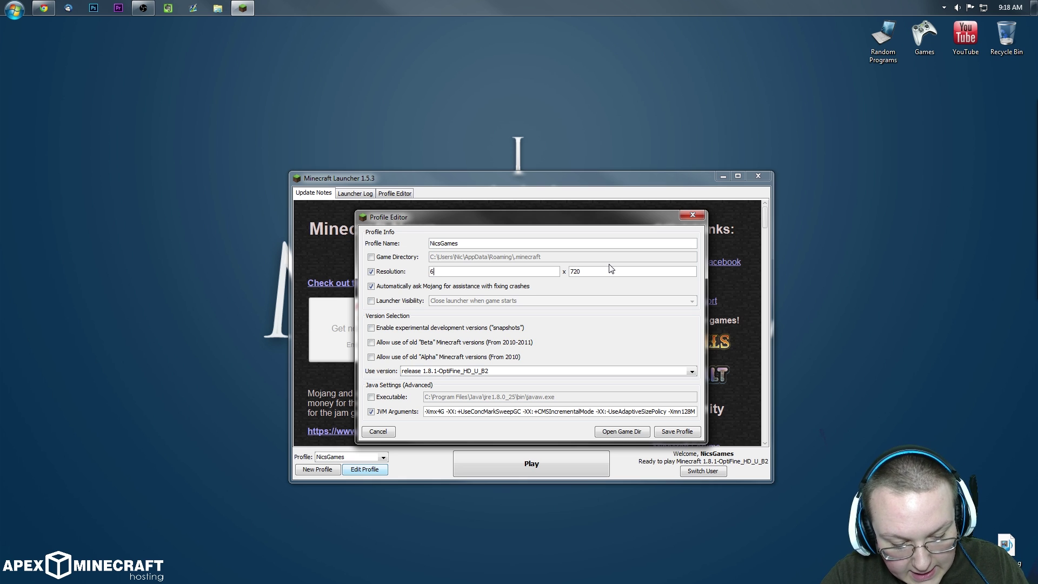
text(4)
Set the height of the profile's game resolution to 480
text(48)
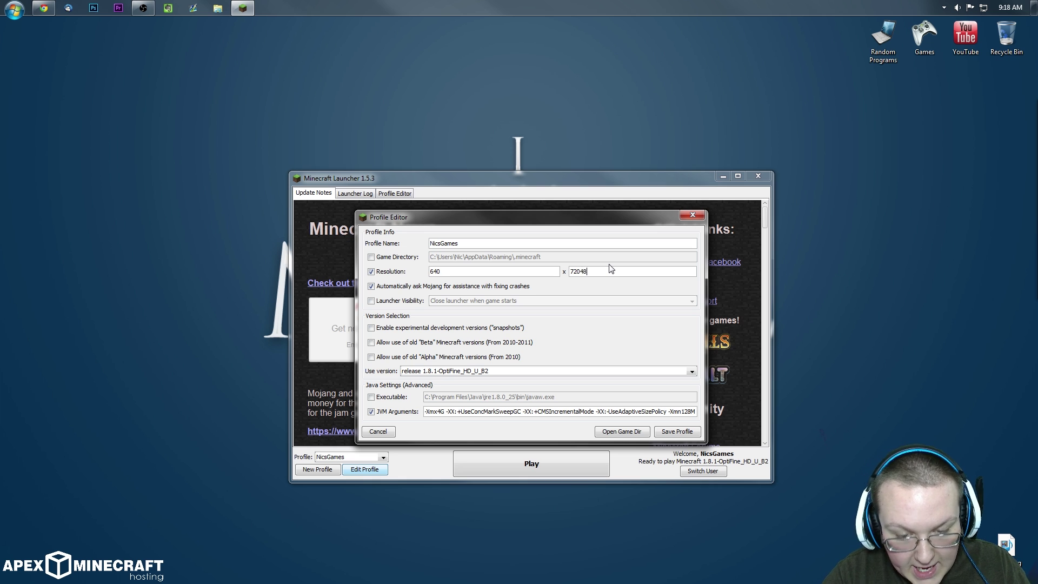
key(BackSpace)
key(BackSpace)
key(BackSpace)
key(BackSpace)
key(BackSpace)
key(BackSpace)
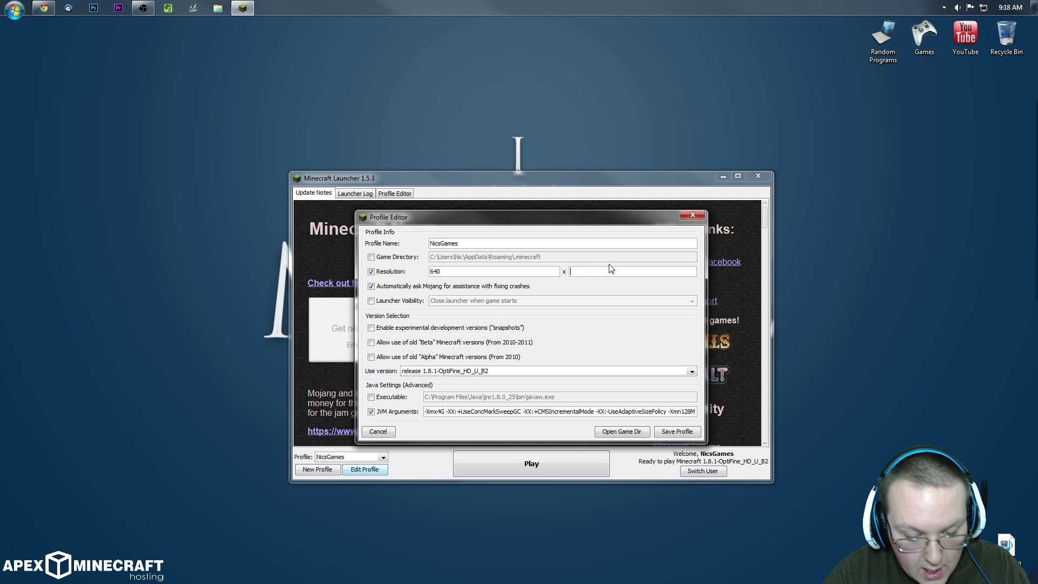
text(480)
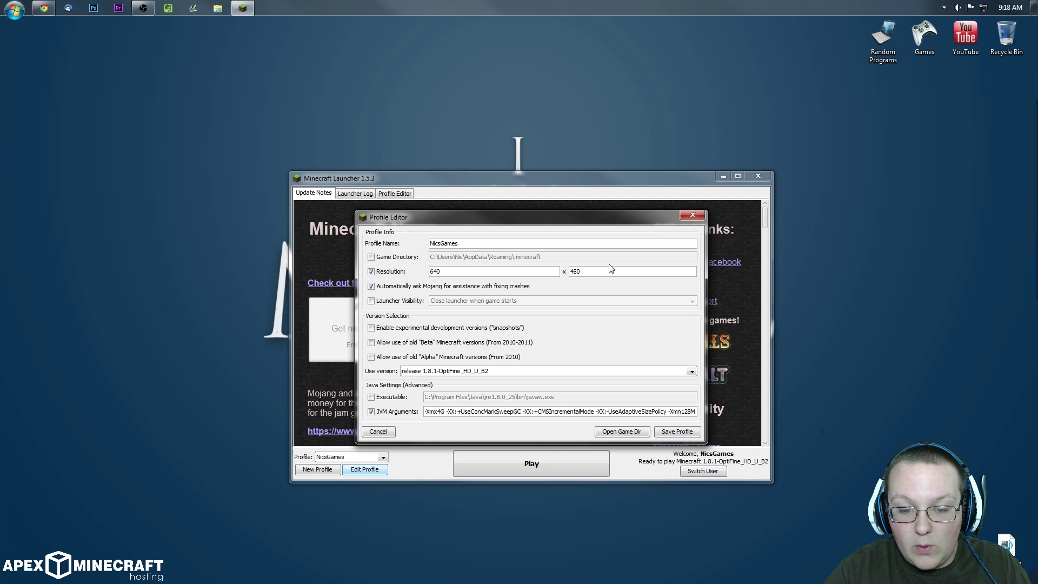
Set the profile's game resolution to 1280 x 720
double_click(459, 271)
text(1280)
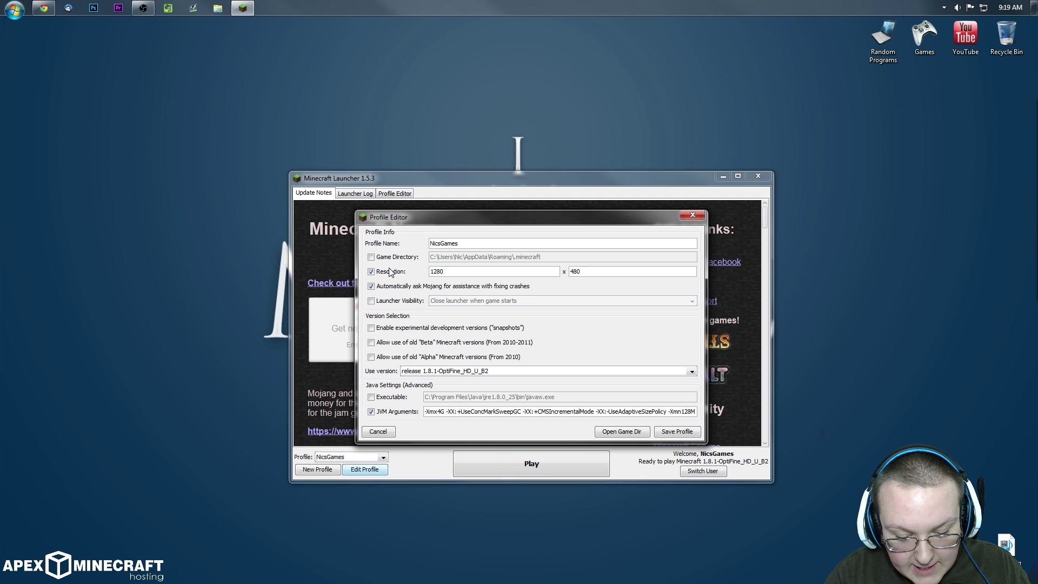
key(Tab)
text(72)
key(BackSpace)
key(BackSpace)
key(BackSpace)
key(BackSpace)
key(BackSpace)
key(BackSpace)
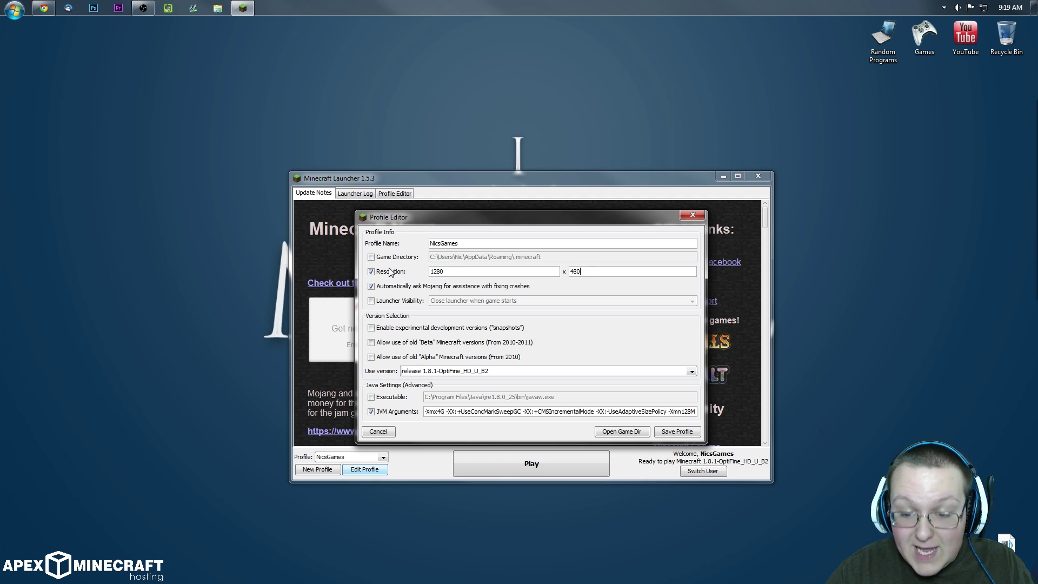
text(720)
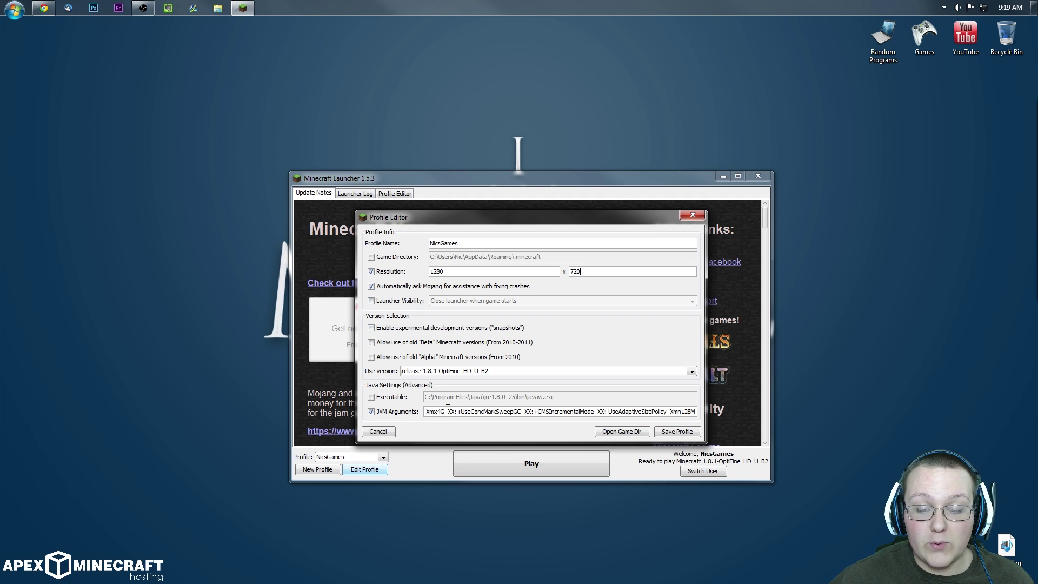
Highlight the maximum memory JVM argument, check the computer's installed RAM in the Windows system properties, and close that window
drag(447, 409, 425, 411)
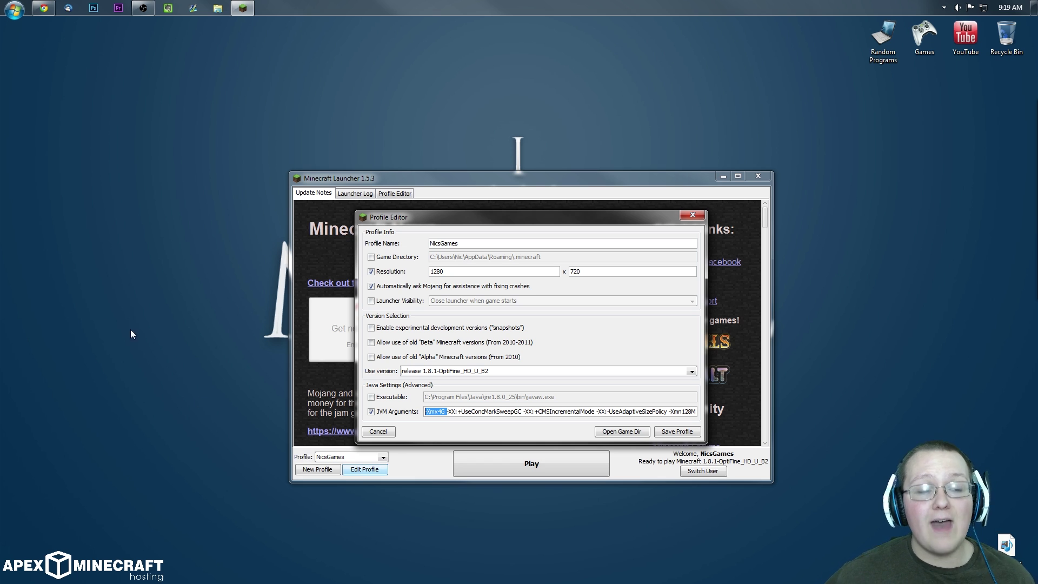
click(15, 10)
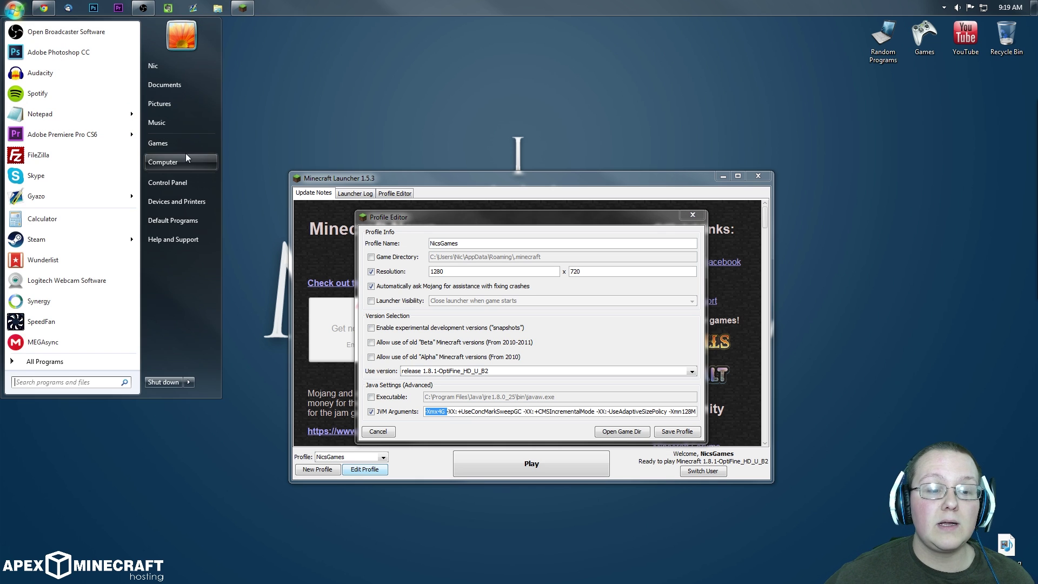
click(165, 162)
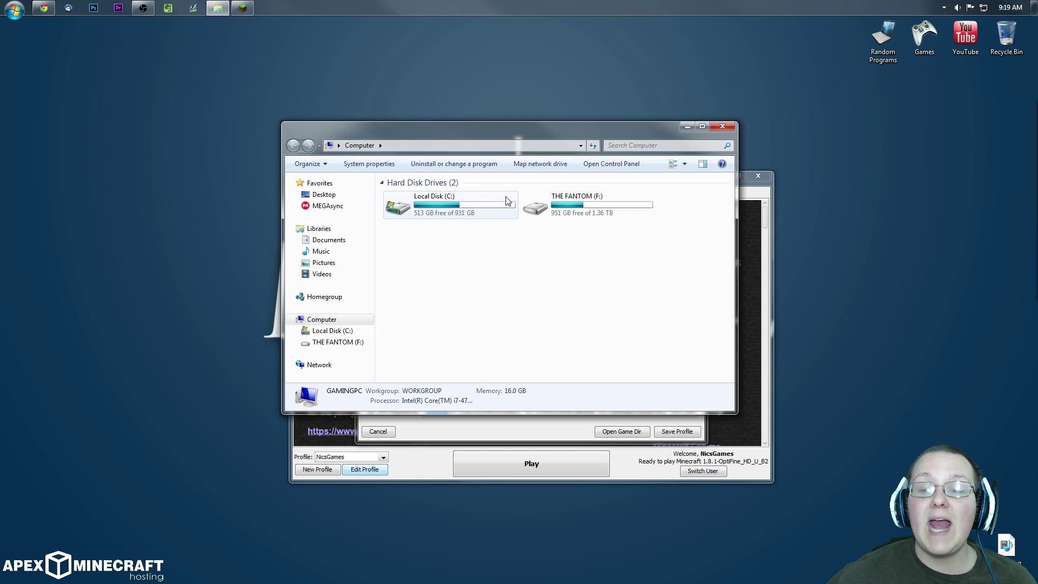
click(369, 164)
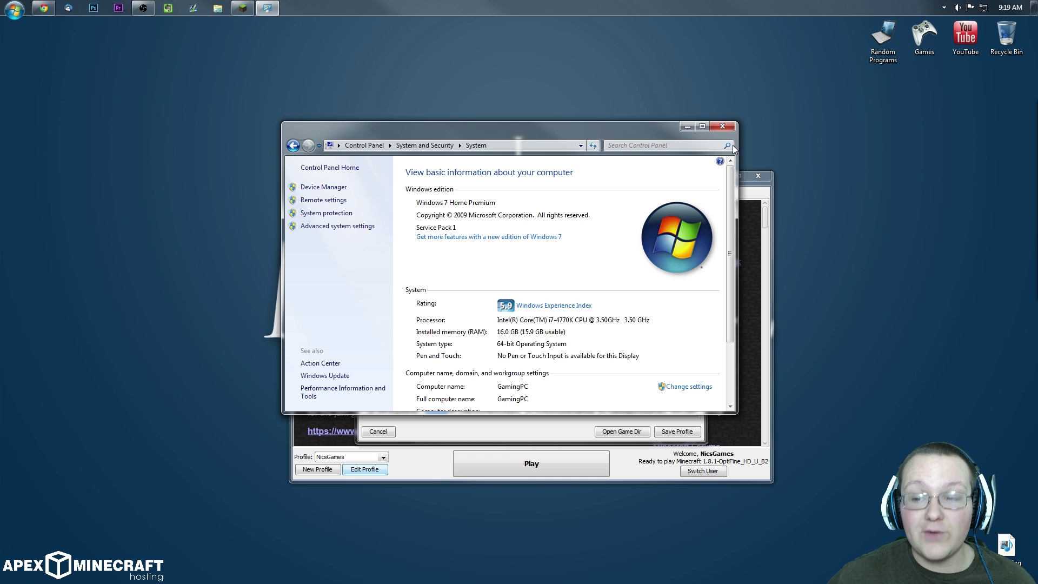
click(730, 128)
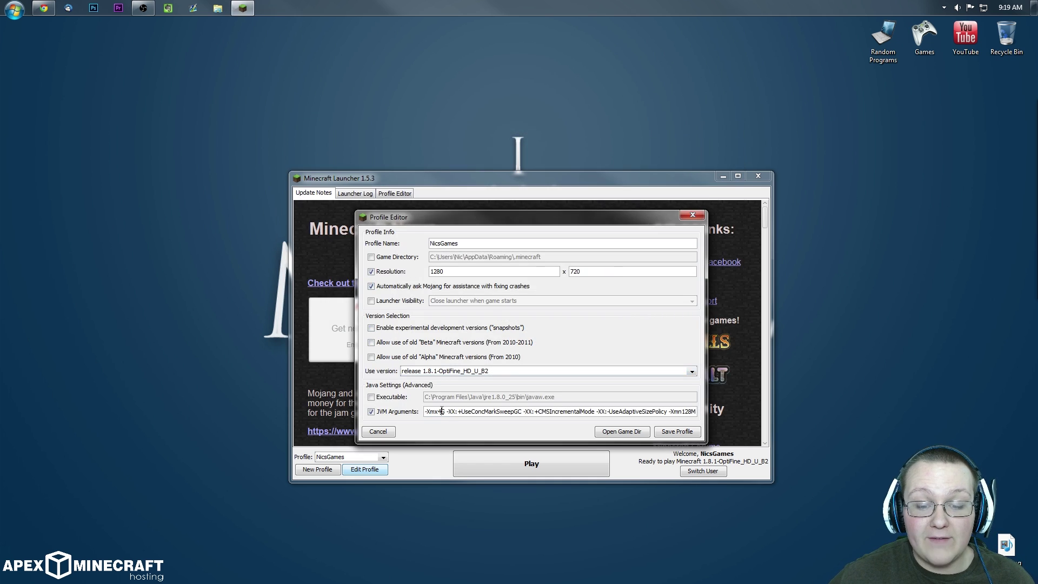
Try maximum memory values of 8, 5, 4, 2 and 1 GB in the -Xmx JVM argument
key(BackSpace)
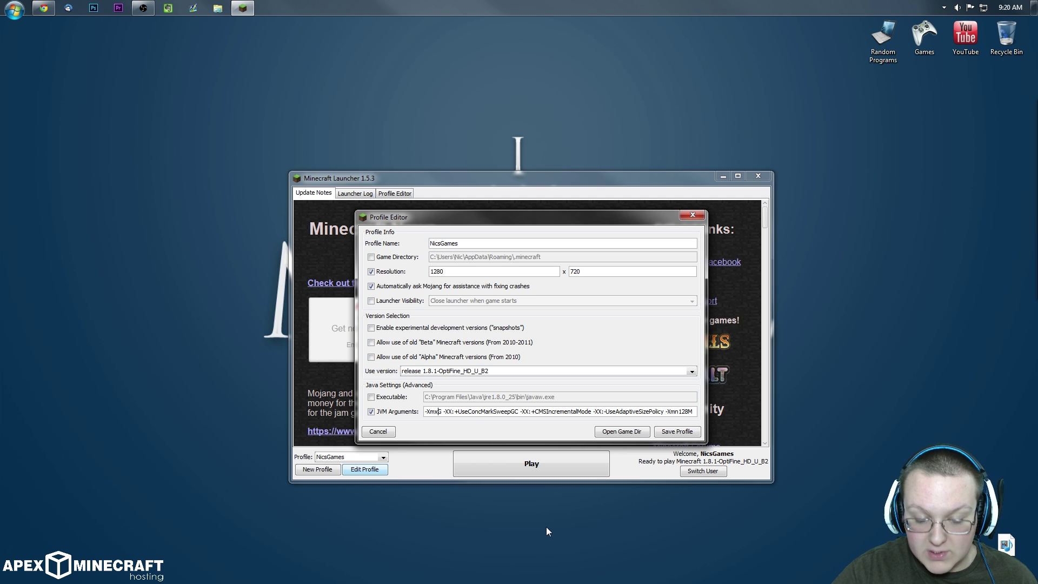
text(8)
key(BackSpace)
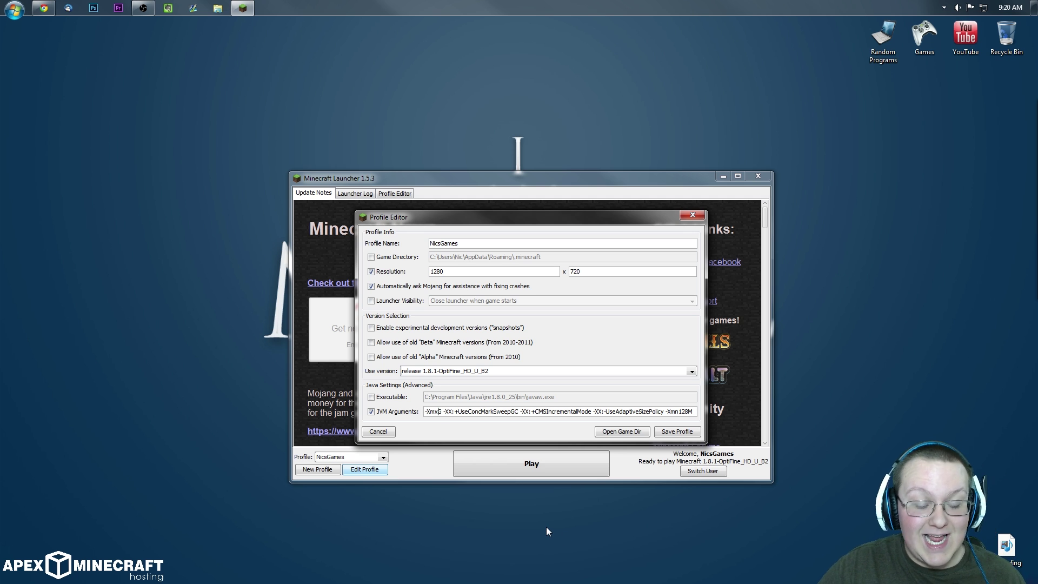
text(5)
key(BackSpace)
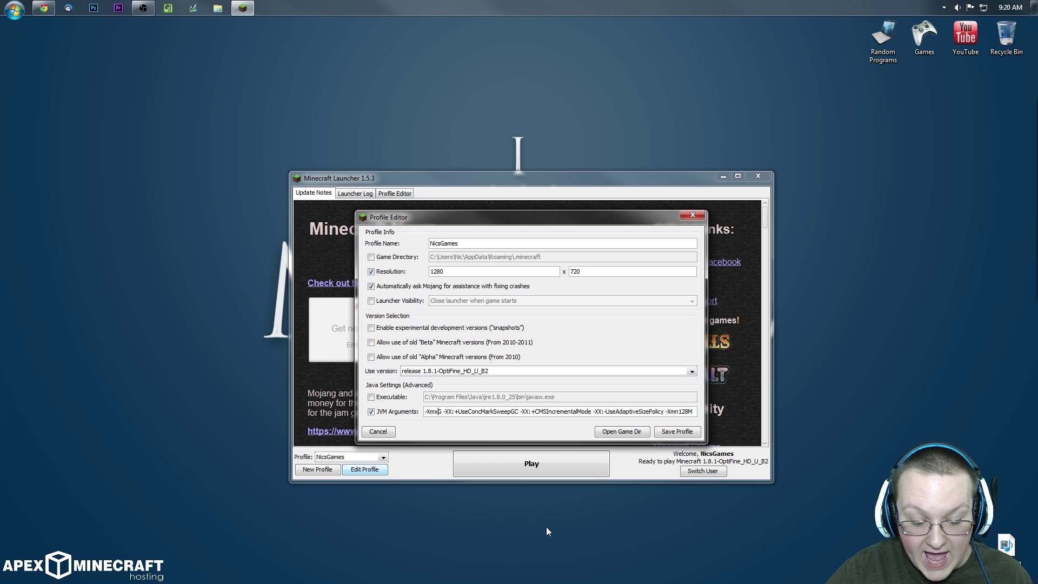
text(4)
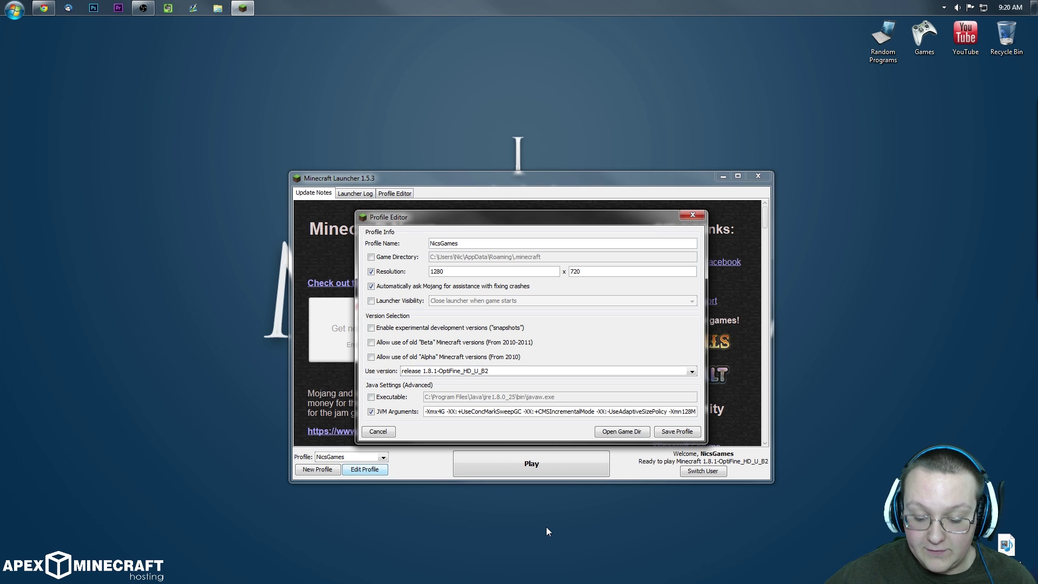
key(BackSpace)
text(2)
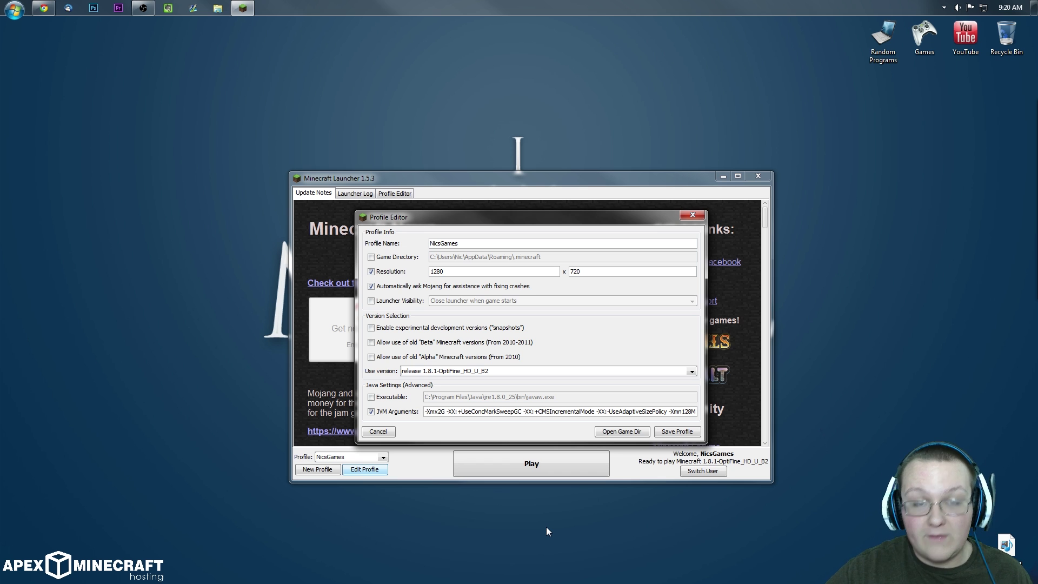
key(BackSpace)
text(1)
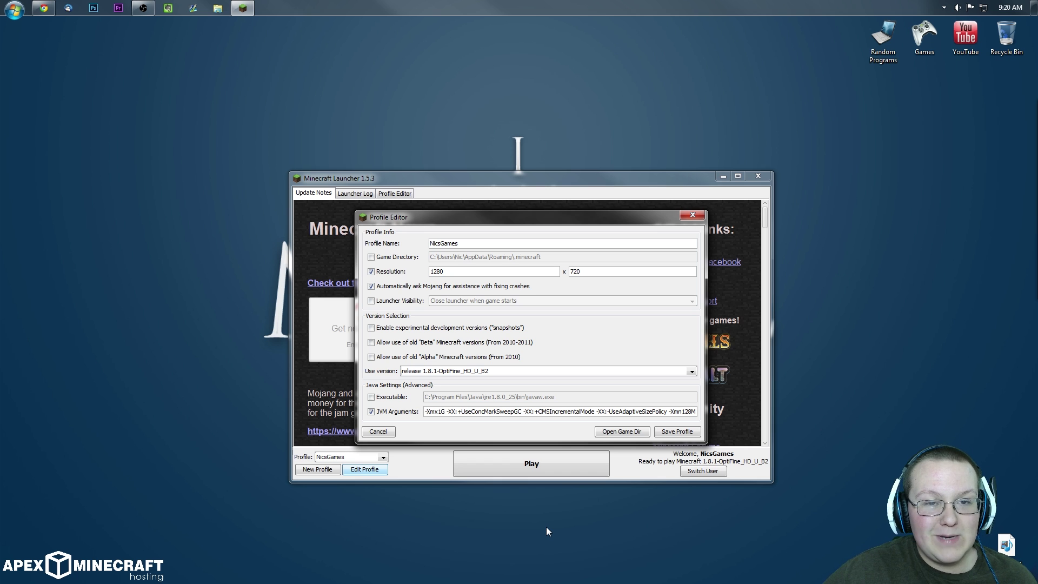
Save the profile with the maximum memory JVM argument set to -Xmx4G and launch Minecraft
key(BackSpace)
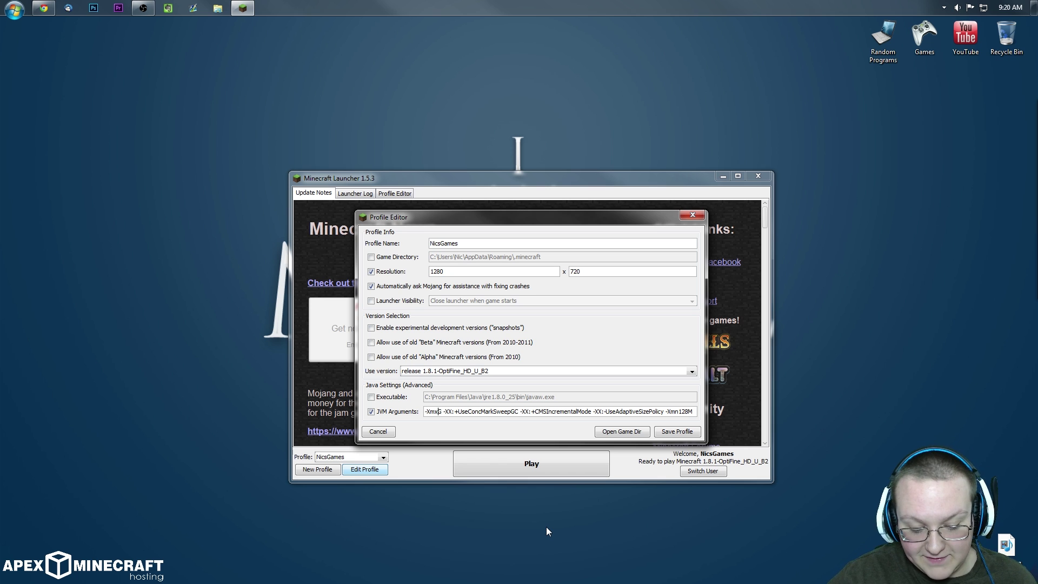
text(4)
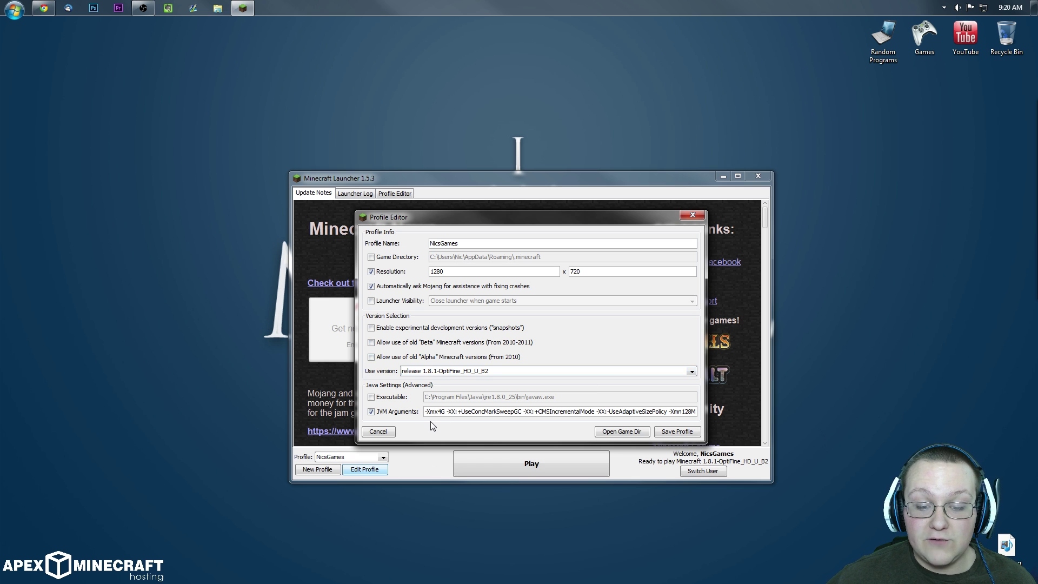
click(695, 432)
click(530, 469)
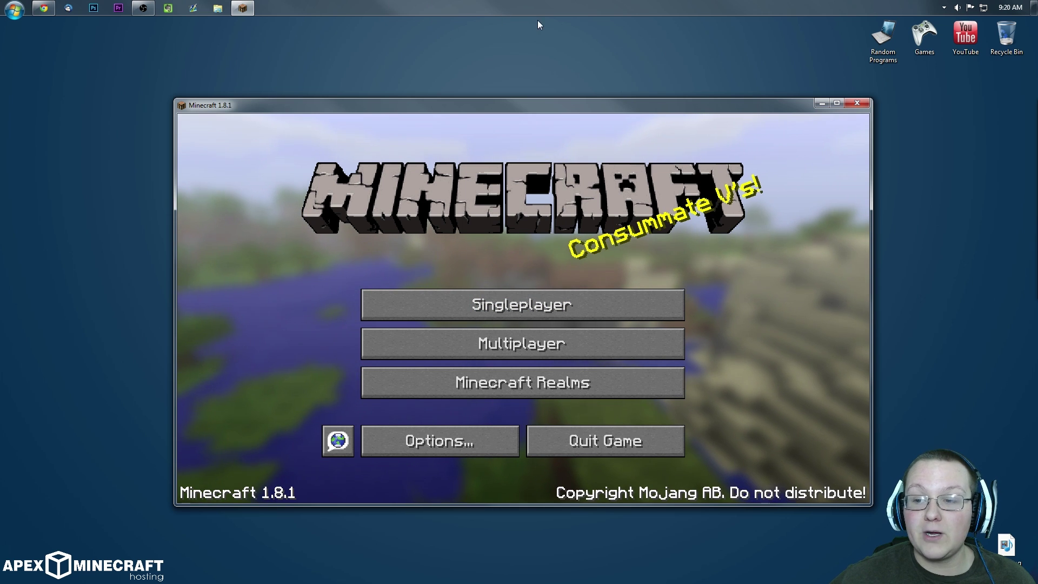
right_click(407, 8)
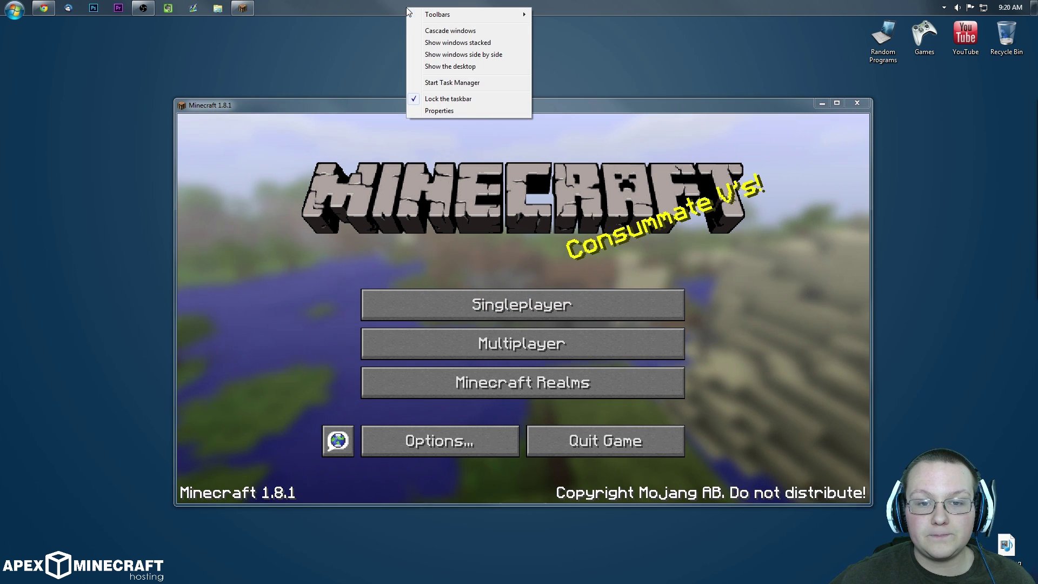
click(469, 112)
key(Escape)
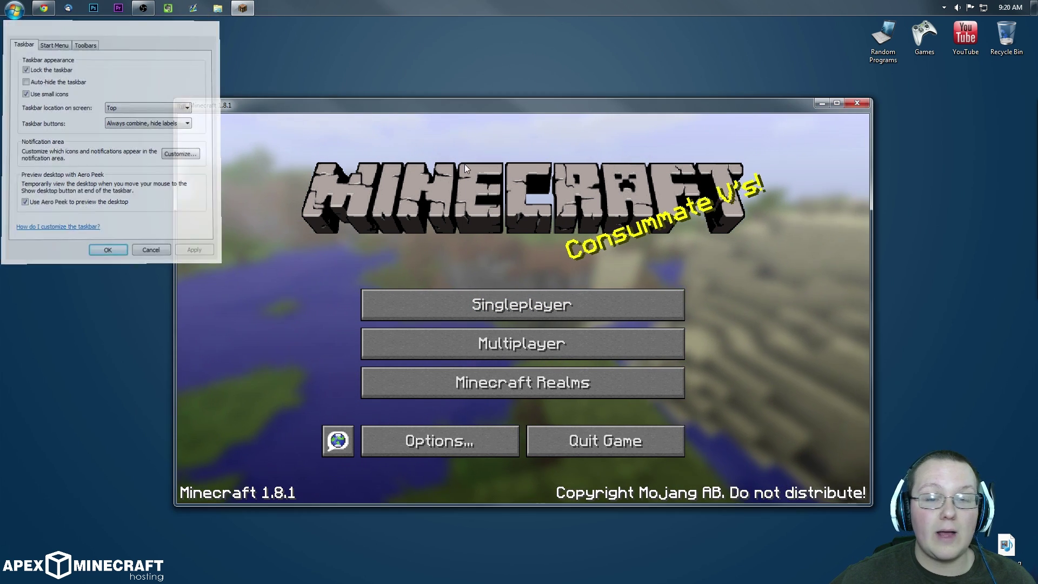
Start Windows Task Manager and examine the running applications and the memory used by each process, including javaw.exe
right_click(470, 4)
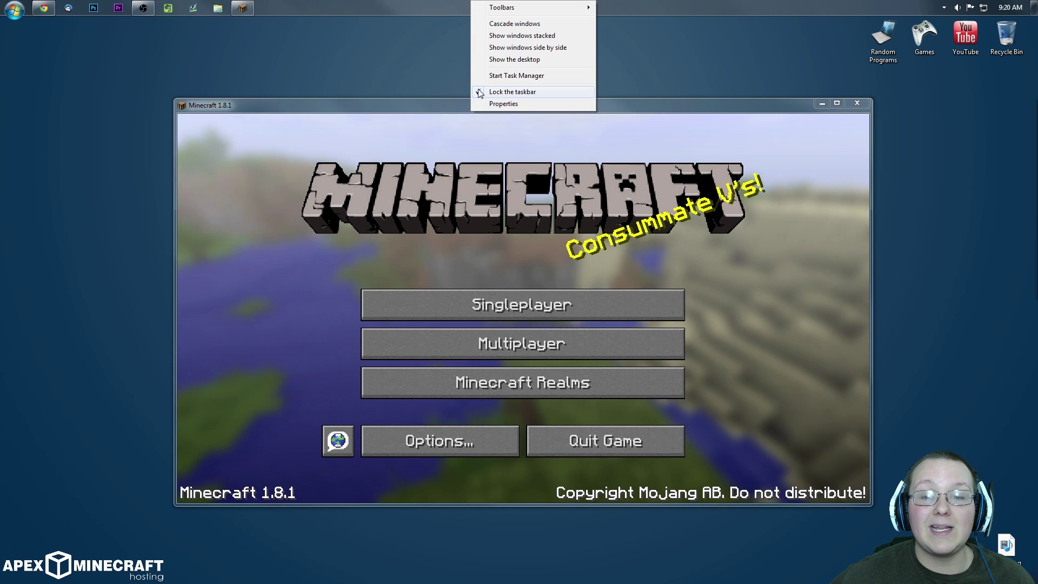
click(509, 77)
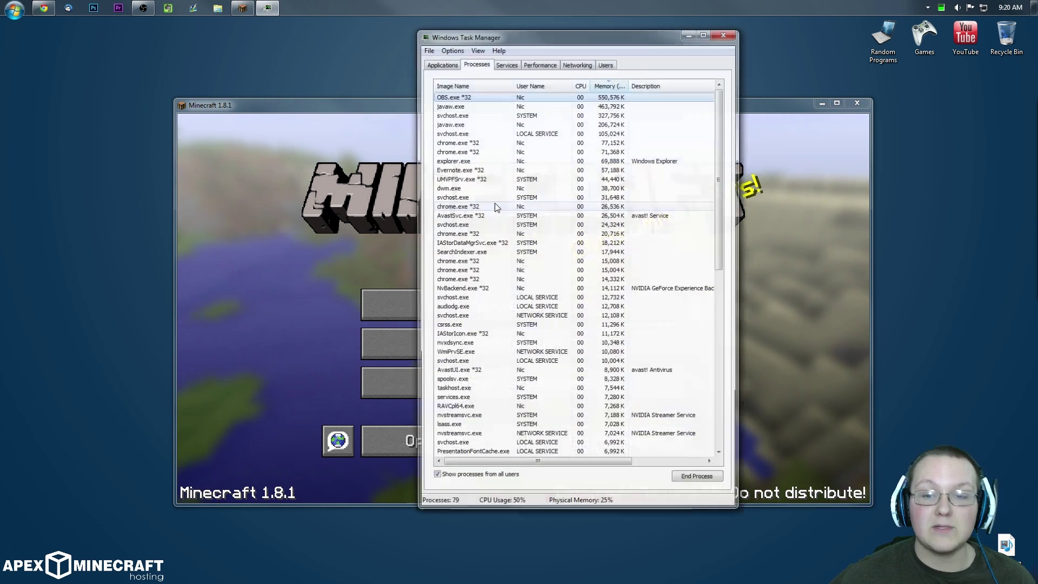
click(523, 123)
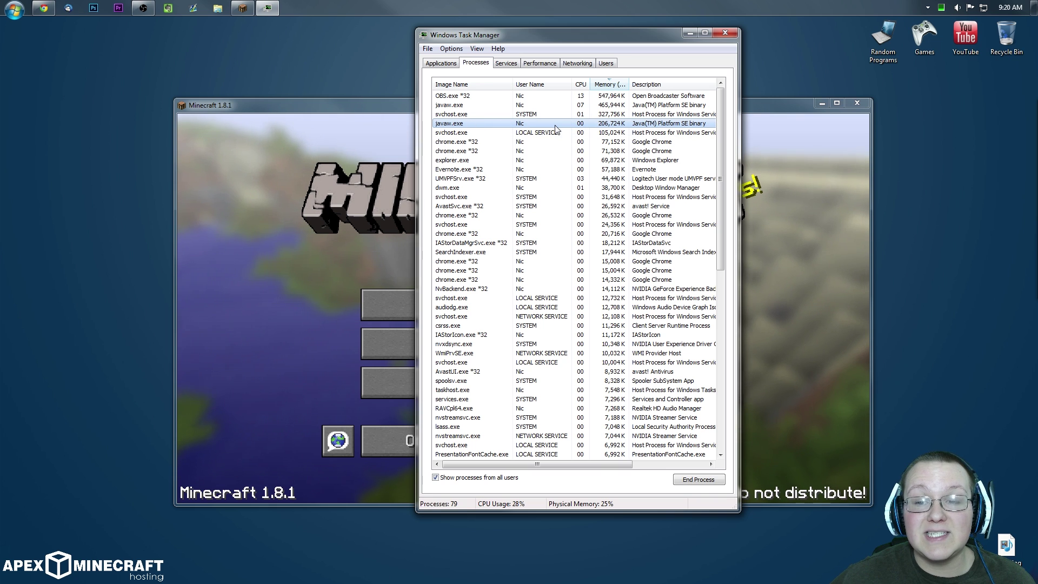
click(441, 63)
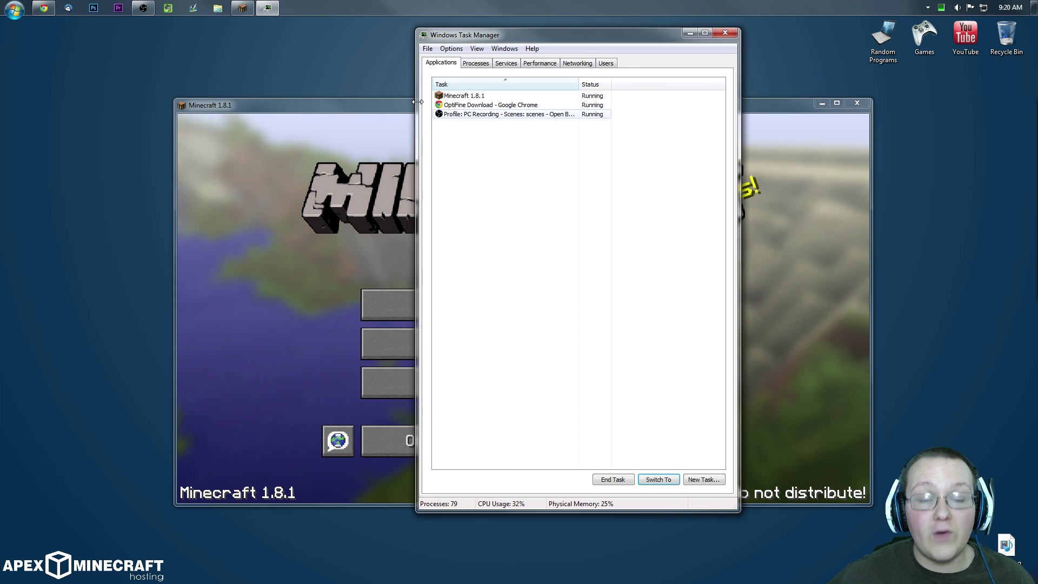
click(473, 65)
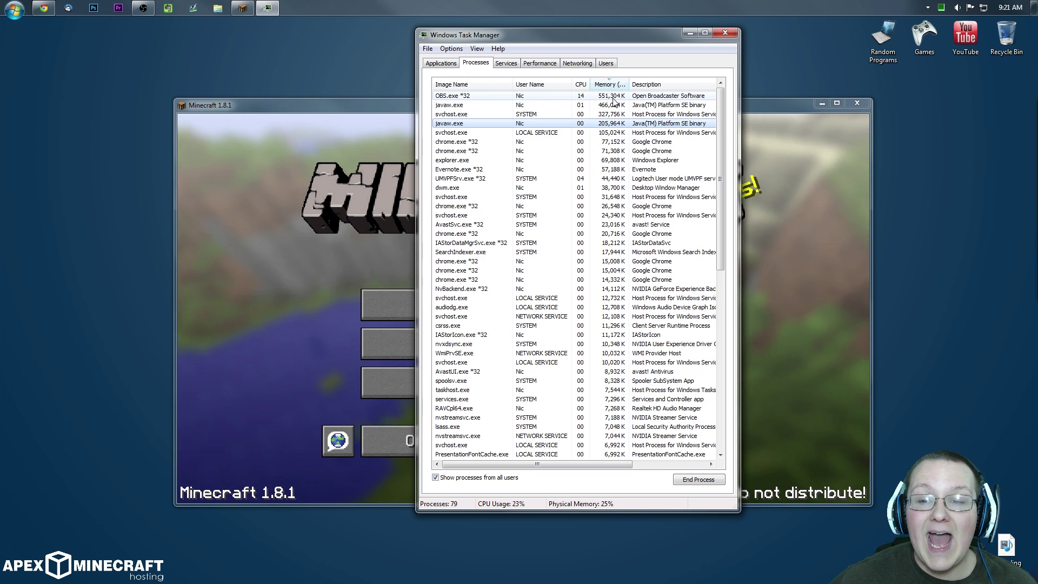
End the javaw.exe process that uses less memory and close Windows Task Manager
click(483, 106)
click(479, 122)
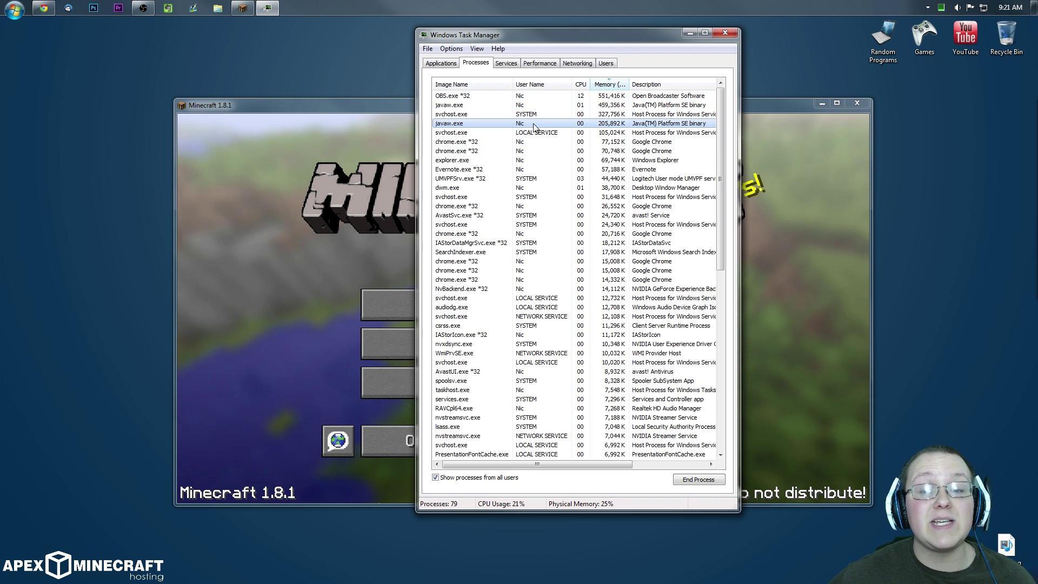
right_click(565, 125)
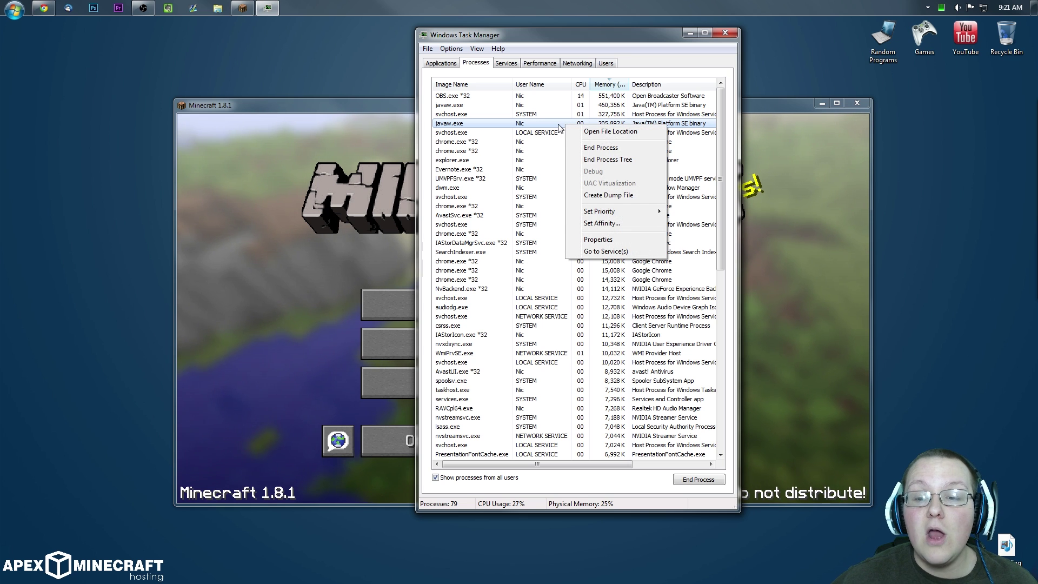
click(599, 148)
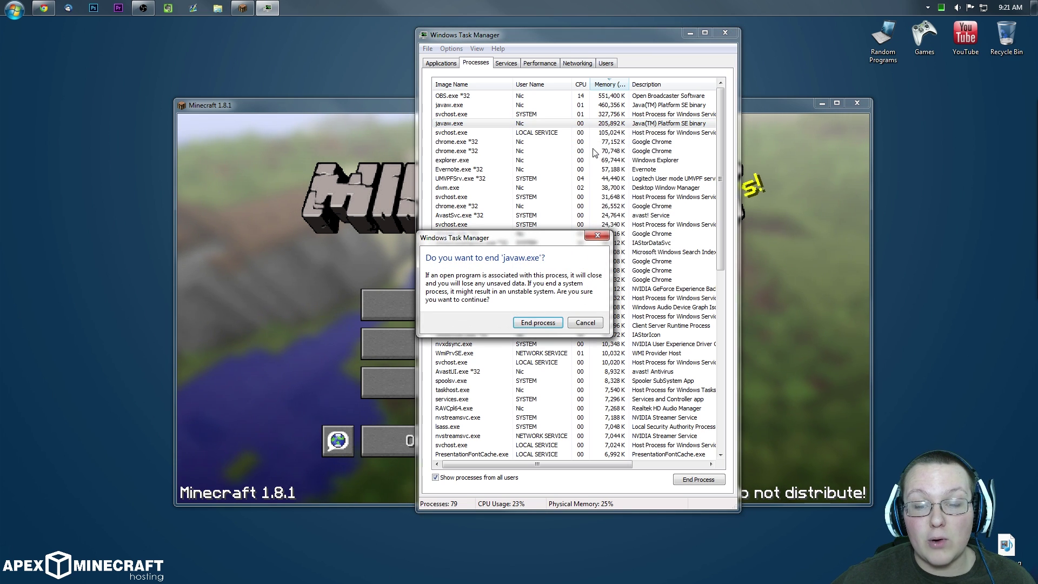
click(538, 323)
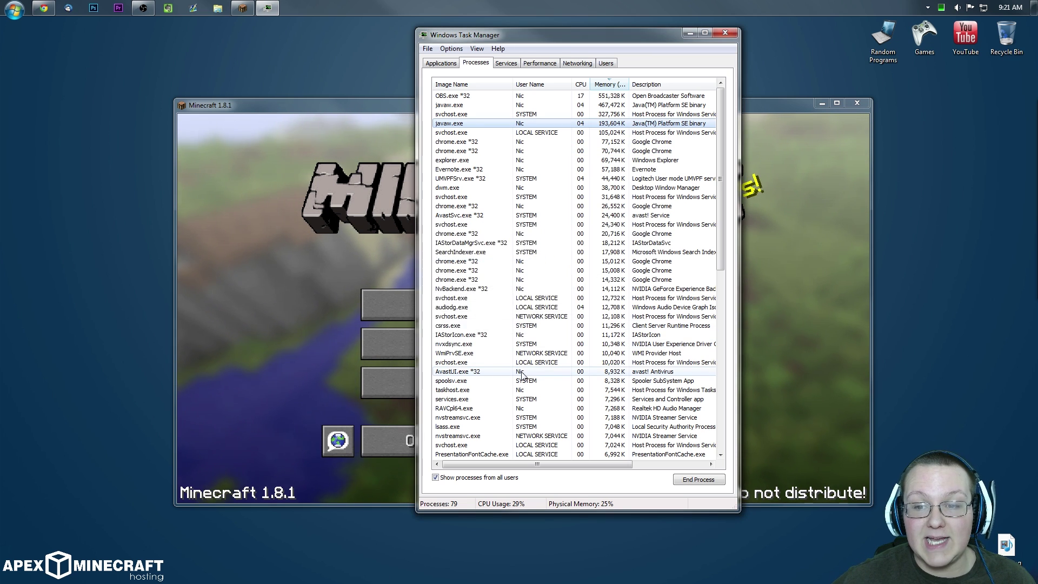
click(360, 213)
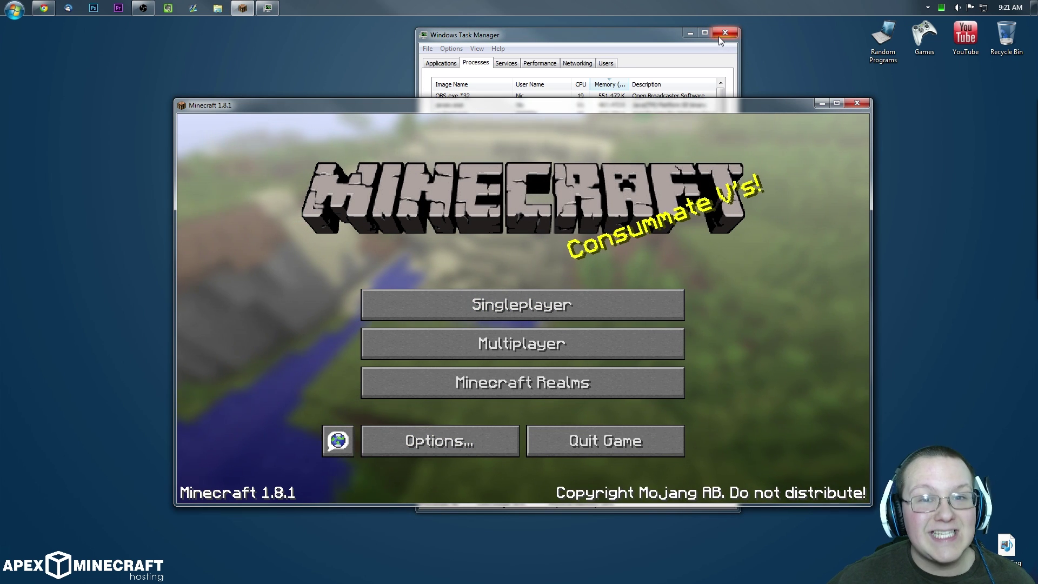
click(709, 52)
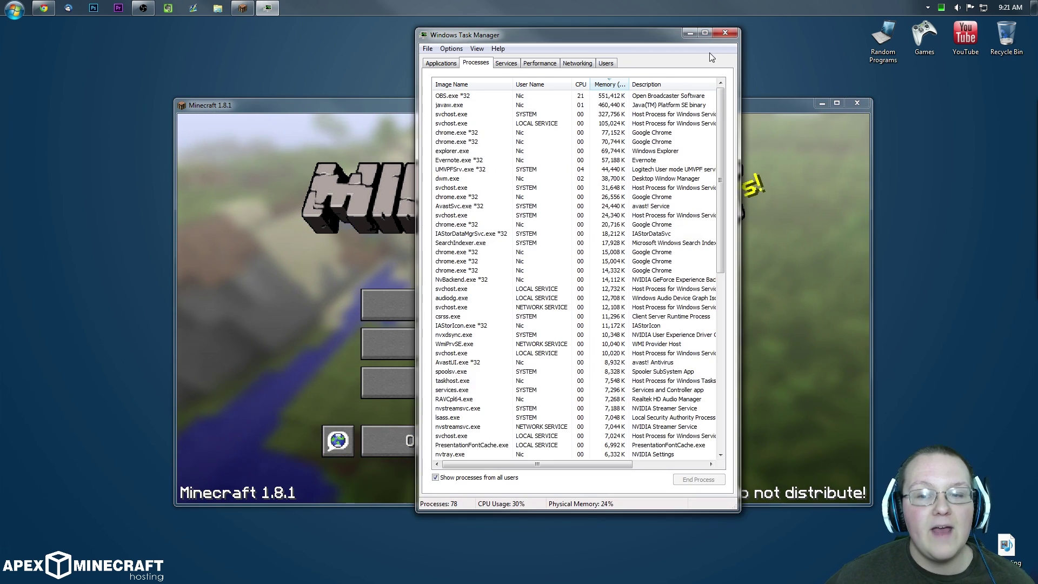
click(728, 31)
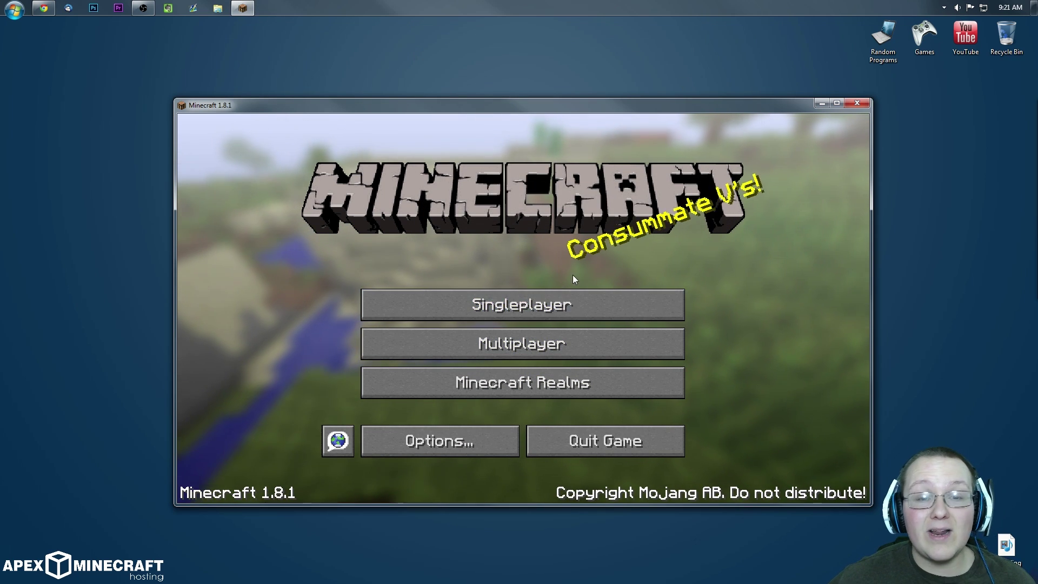
Remove Faithful 32 1.8.zip from Minecraft's selected resource packs, leaving only the Default pack, and return to the options
click(451, 447)
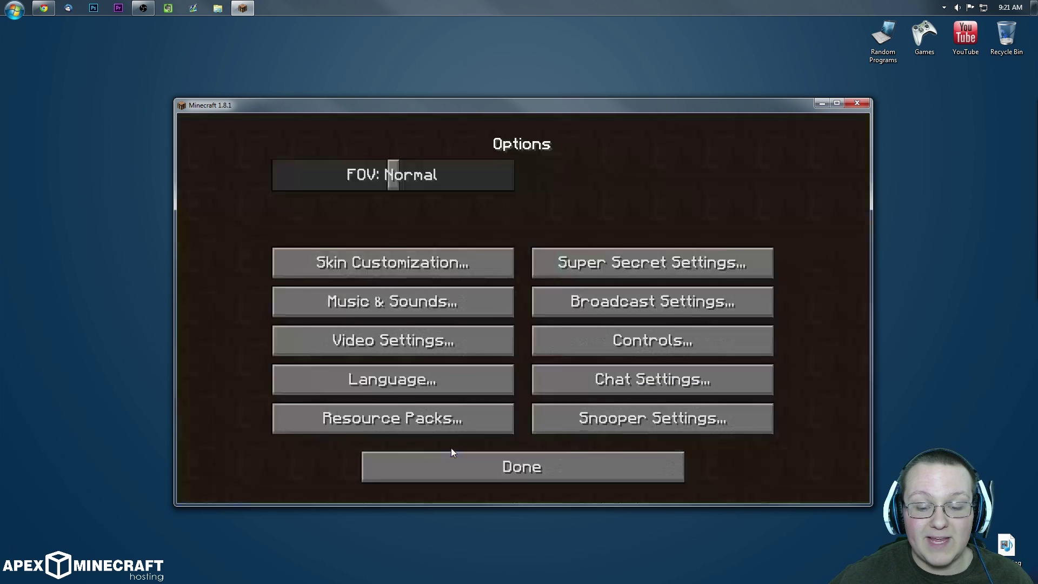
click(417, 426)
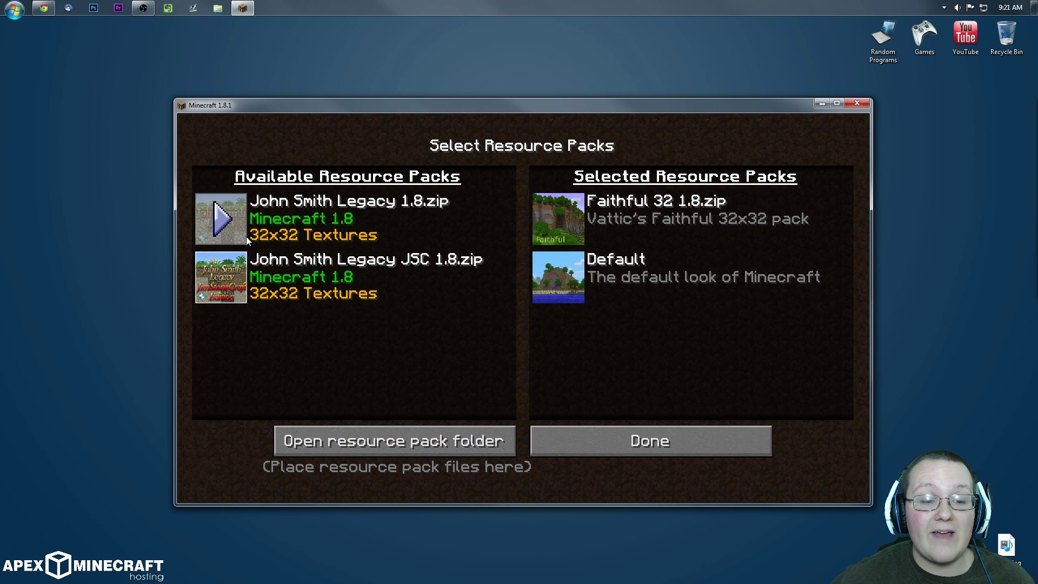
click(553, 218)
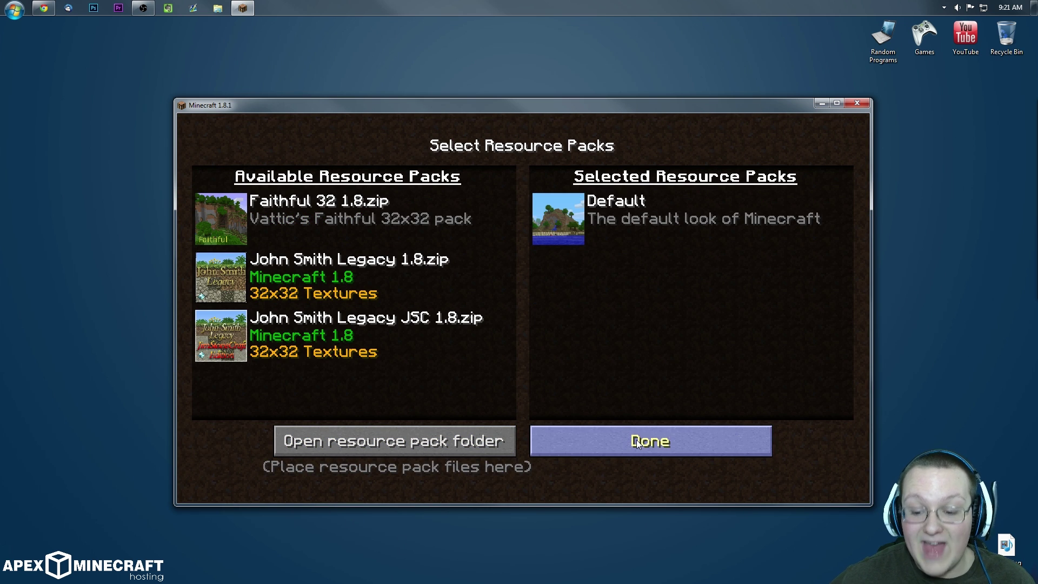
key(Escape)
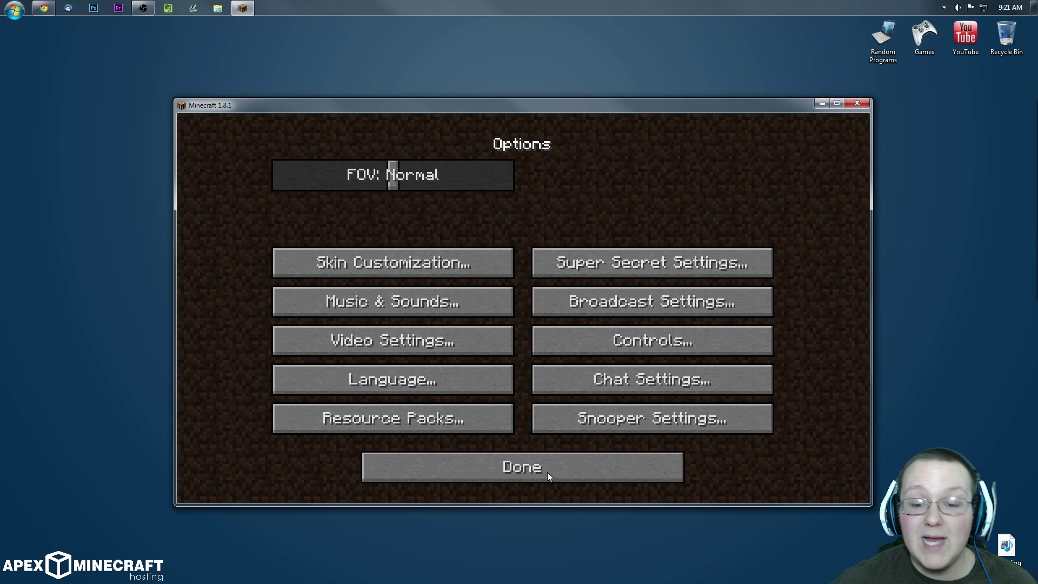
In the video settings, set Render Distance to 2 Tiny, Graphics to Fast, Smooth Lighting and its level to OFF, and Max Framerate to Unlimited
click(418, 335)
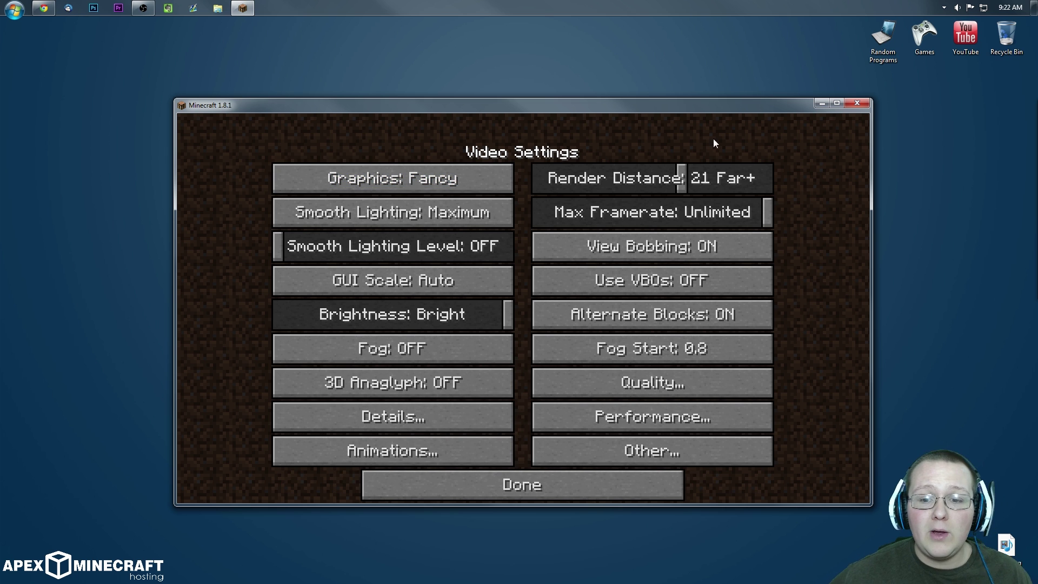
drag(682, 178, 379, 383)
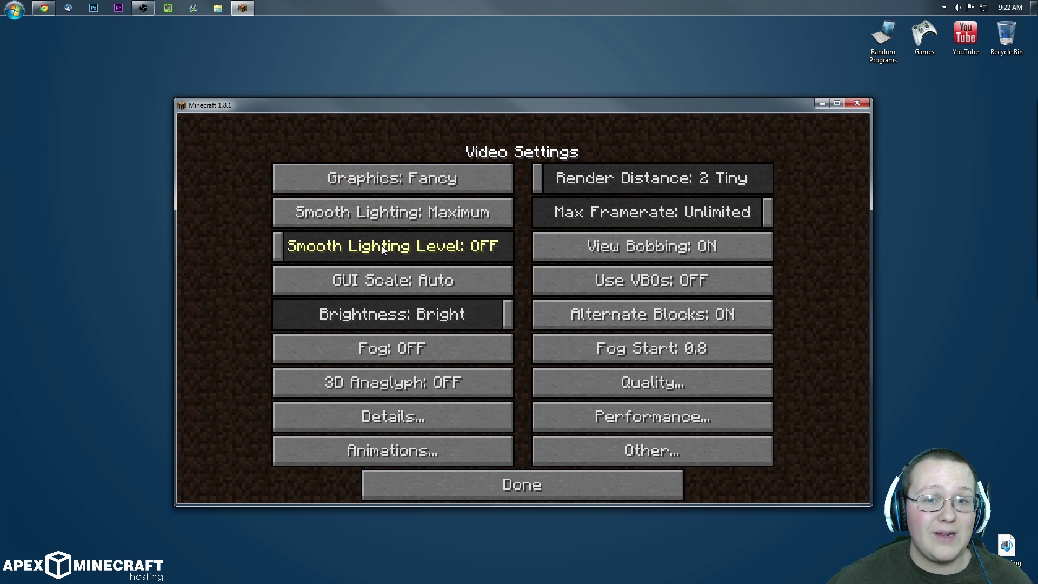
mouse_move(366, 247)
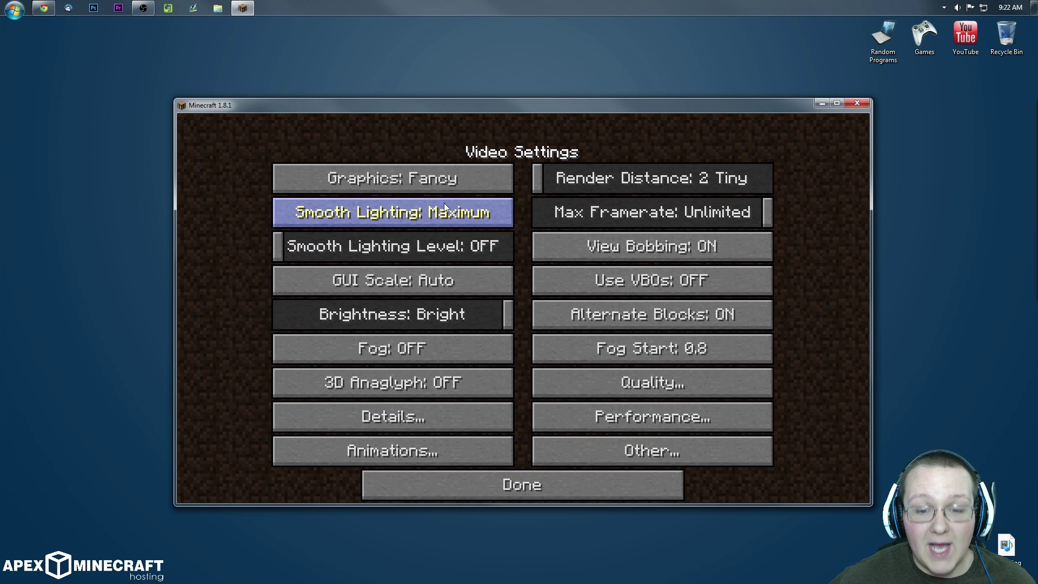
mouse_move(434, 198)
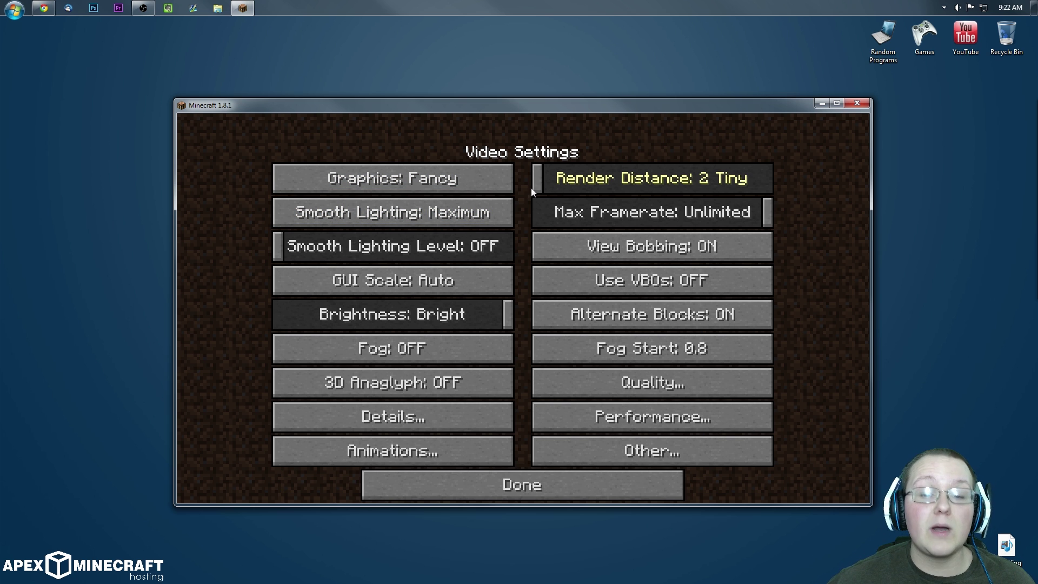
click(349, 180)
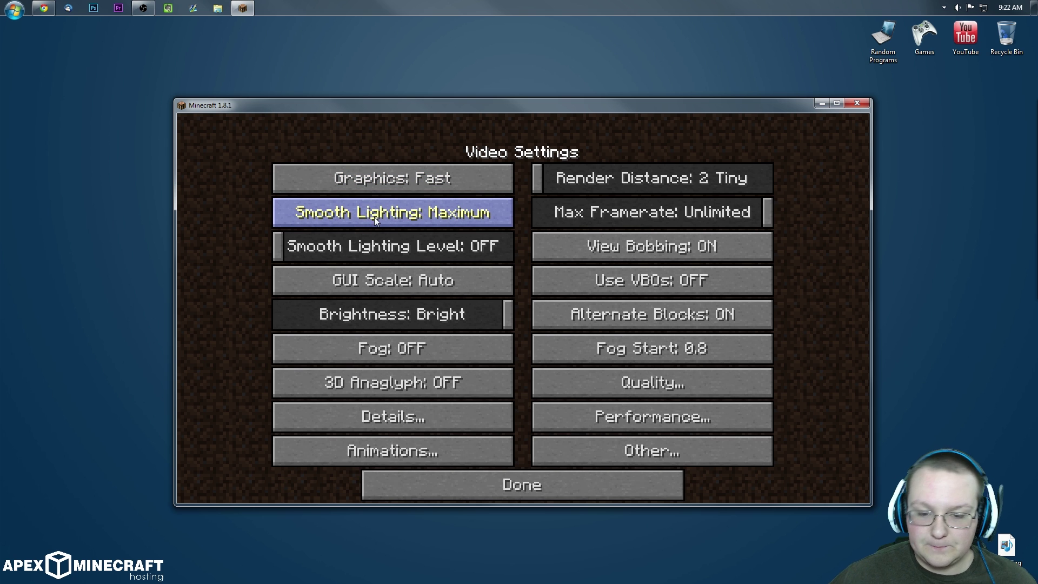
click(374, 216)
drag(303, 233, 44, 301)
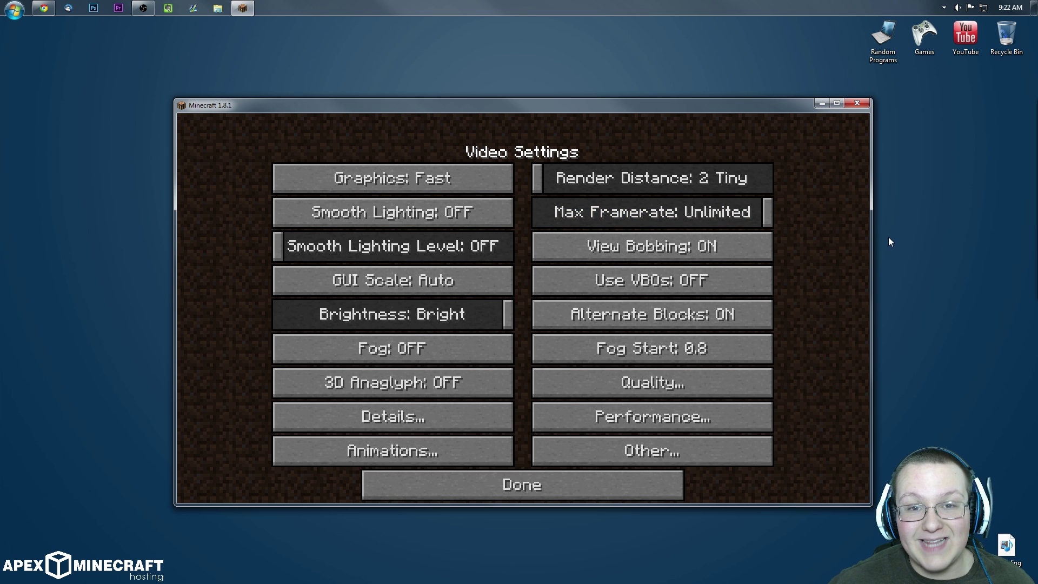
drag(587, 218, 824, 193)
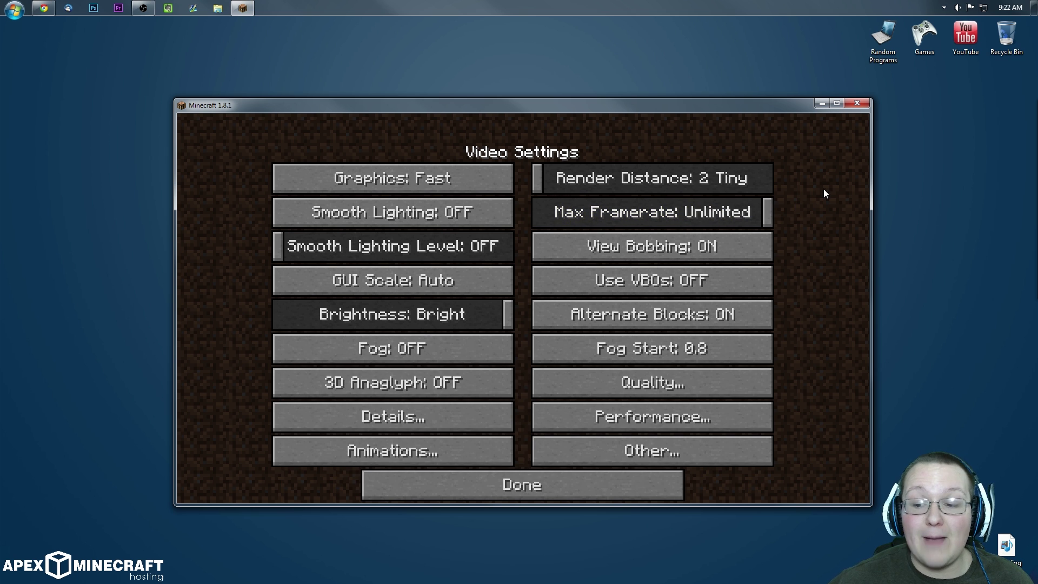
Cycle GUI Scale through Small and Normal back to Auto, and turn Alternate Blocks off
mouse_move(599, 251)
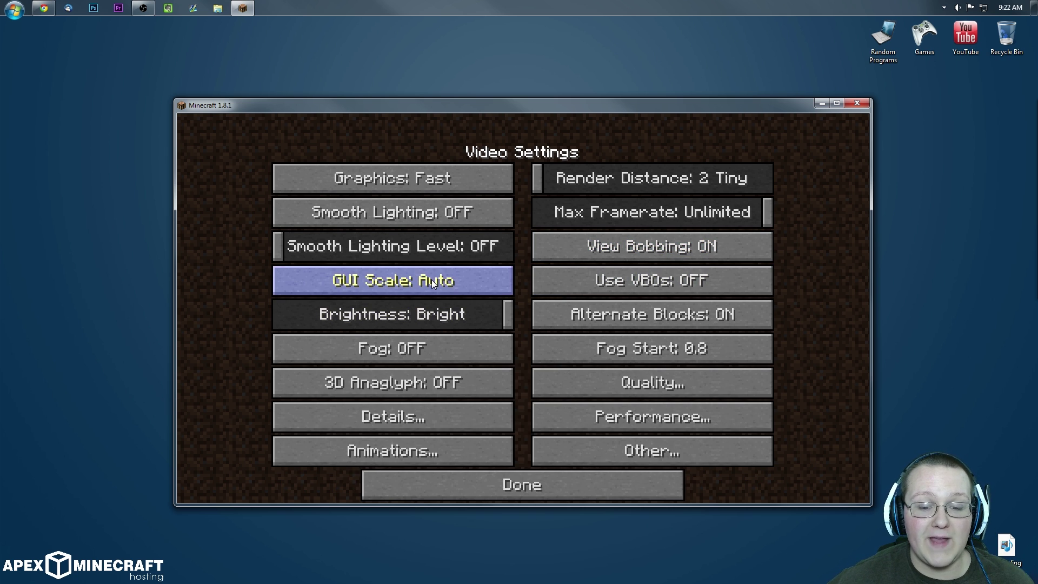
click(432, 280)
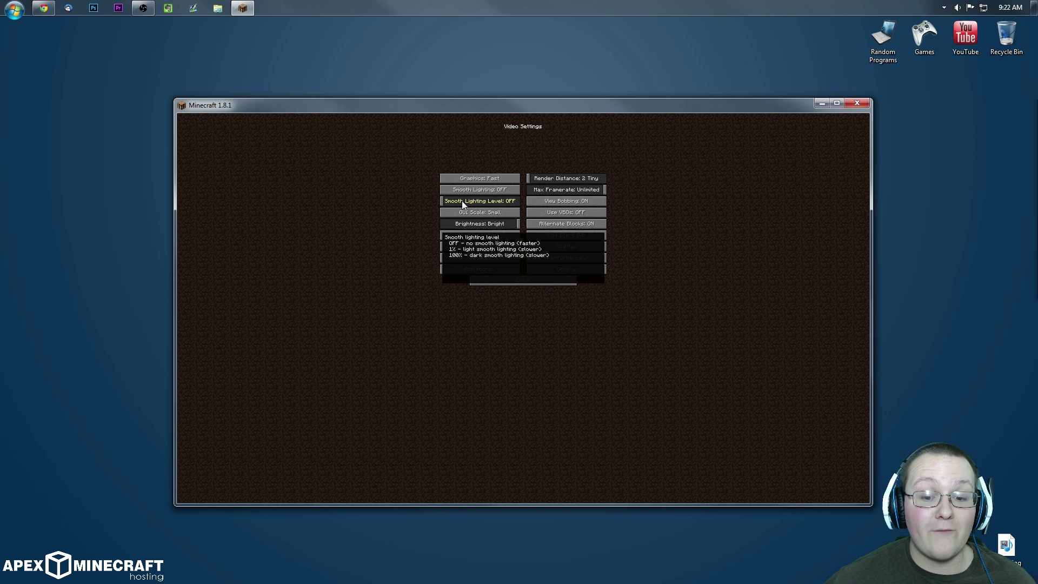
click(487, 211)
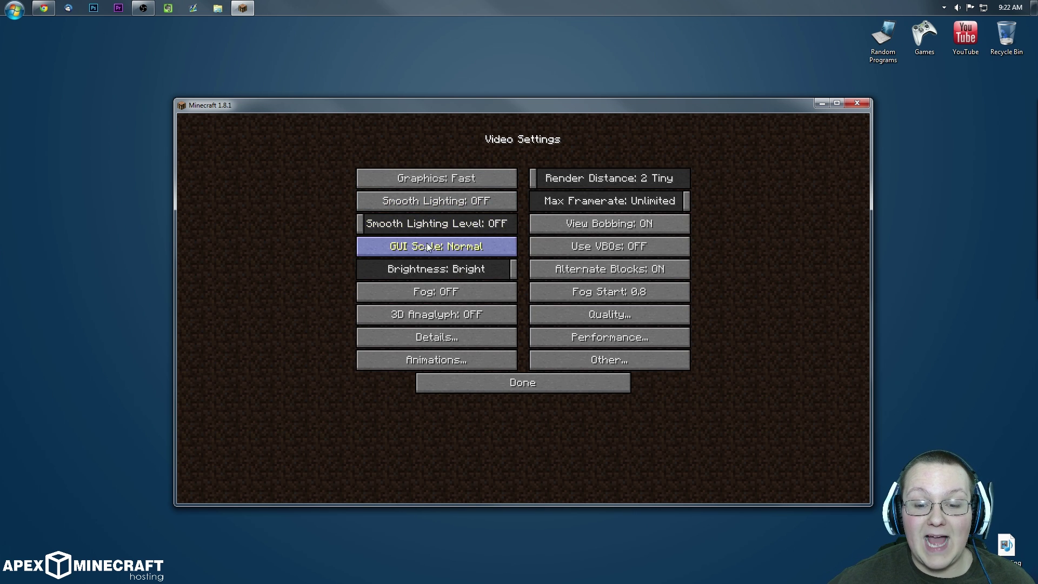
click(427, 242)
click(440, 297)
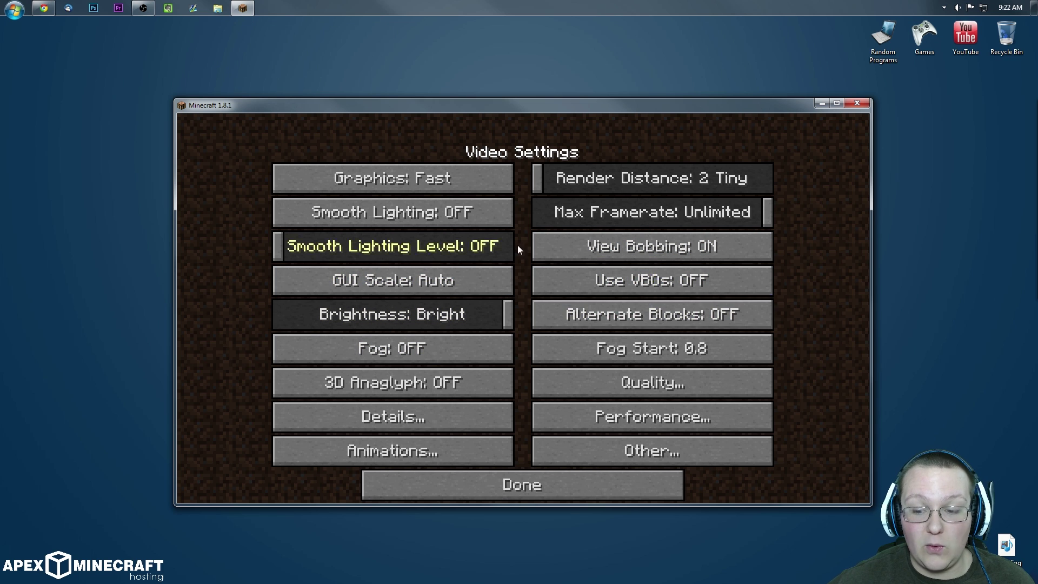
Turn on Use VBOs and set Brightness to Bright
click(539, 284)
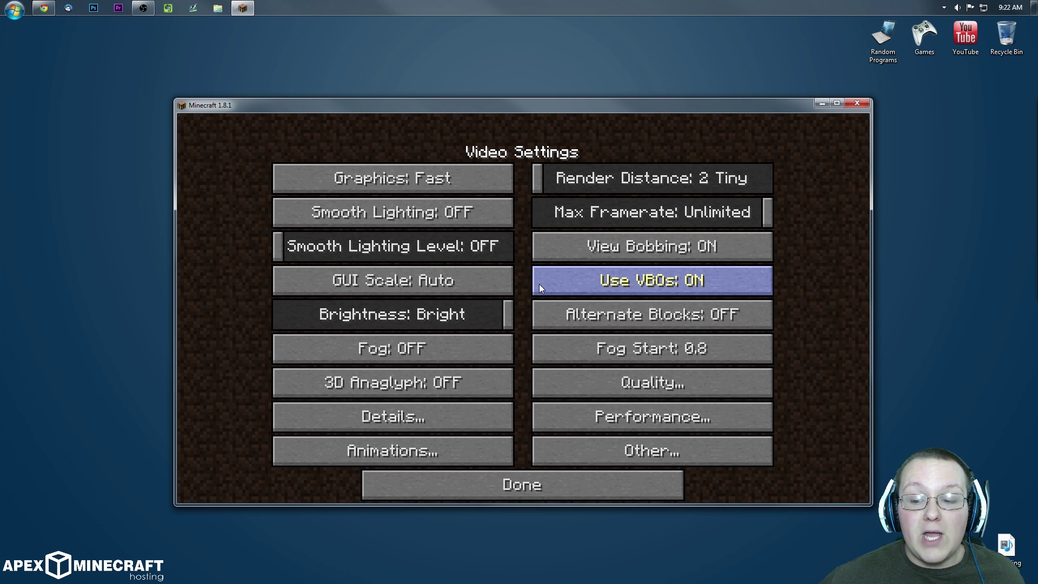
drag(508, 315, 997, 336)
mouse_move(652, 315)
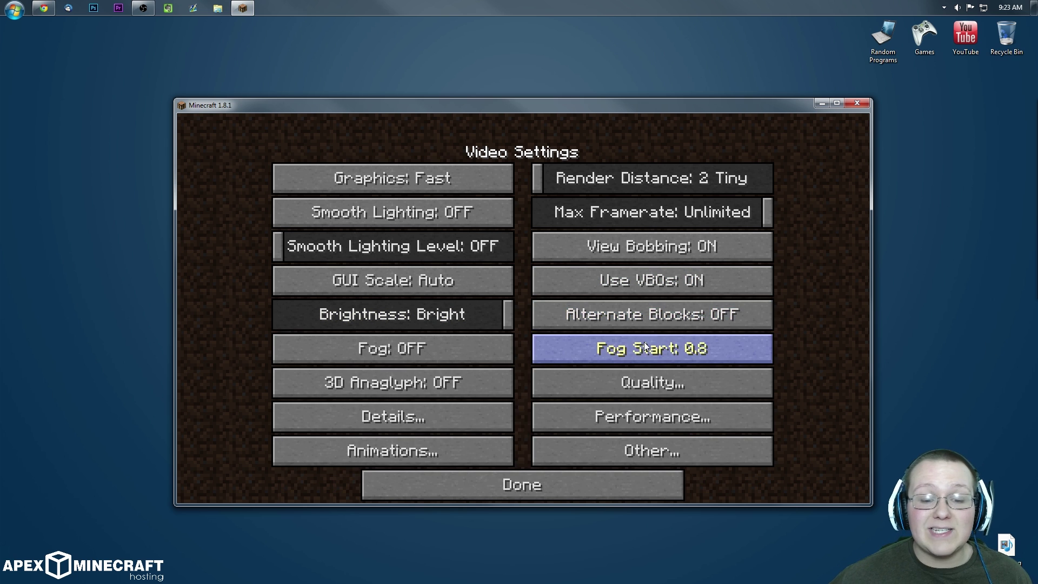
mouse_move(417, 346)
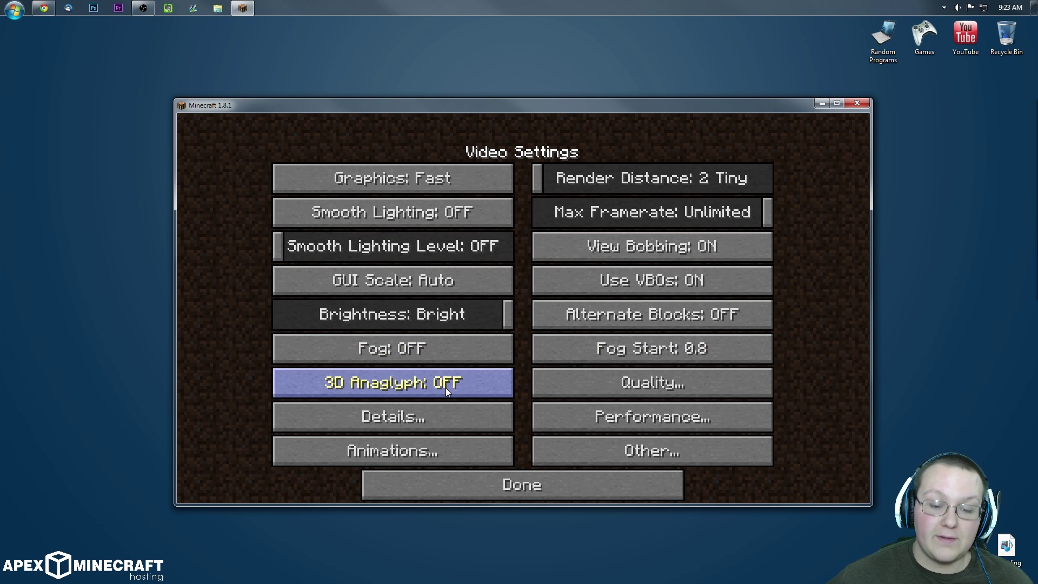
Set Mipmap Levels to 3 in the quality settings, check the Swamp Colors description, and return to the video settings
click(678, 389)
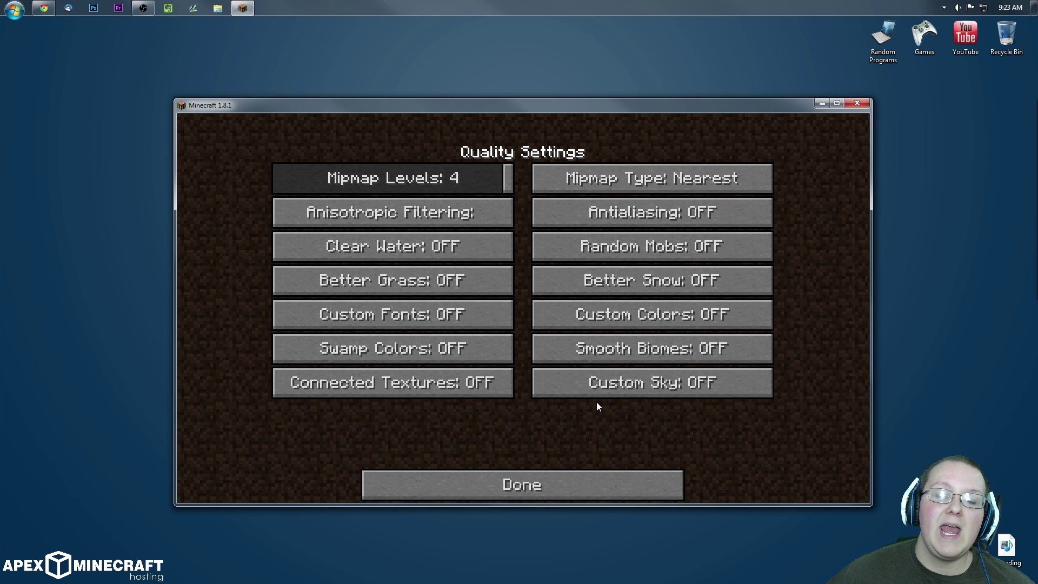
click(452, 178)
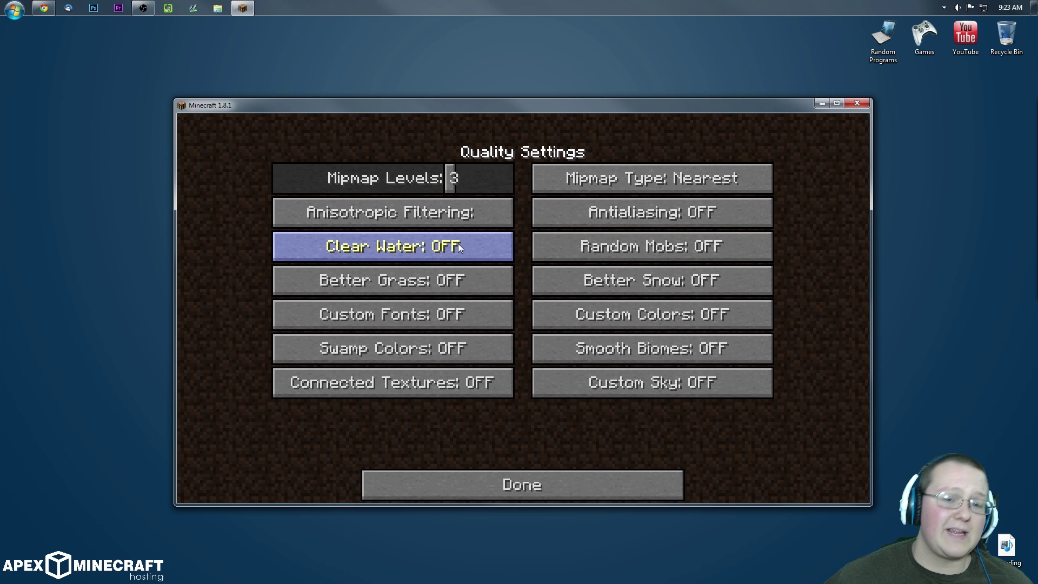
mouse_move(459, 247)
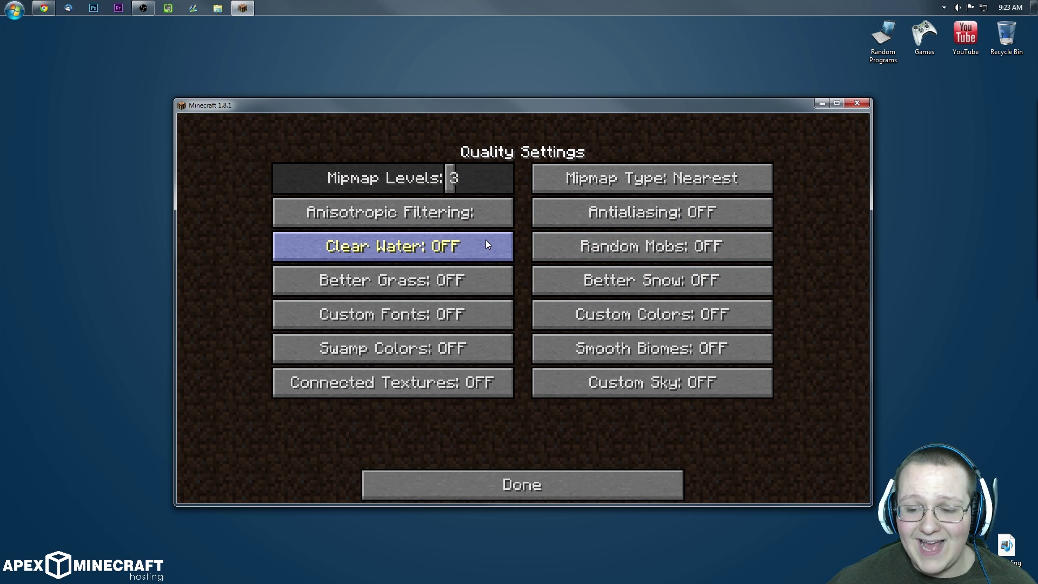
mouse_move(579, 217)
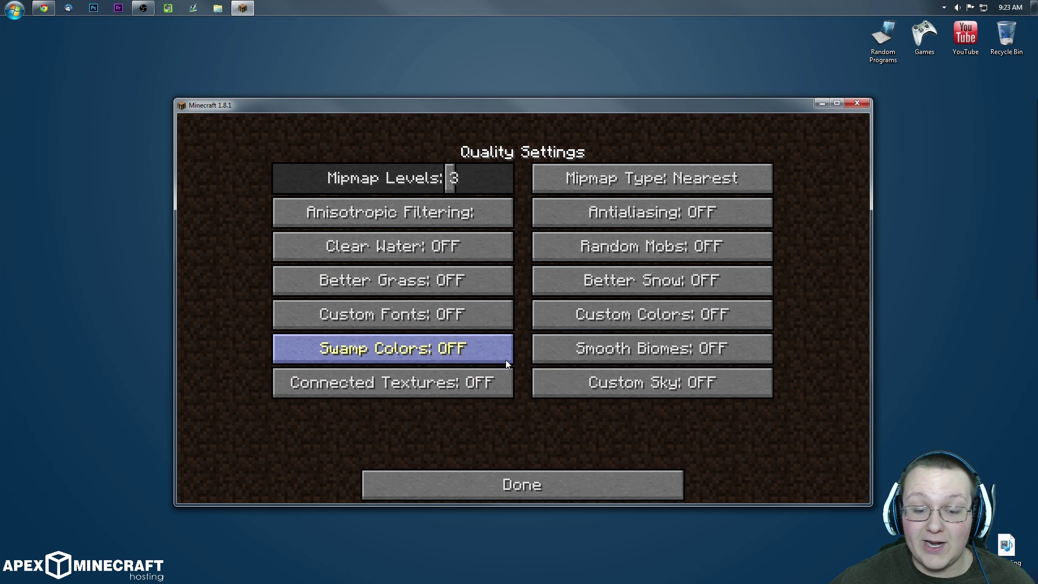
mouse_move(461, 361)
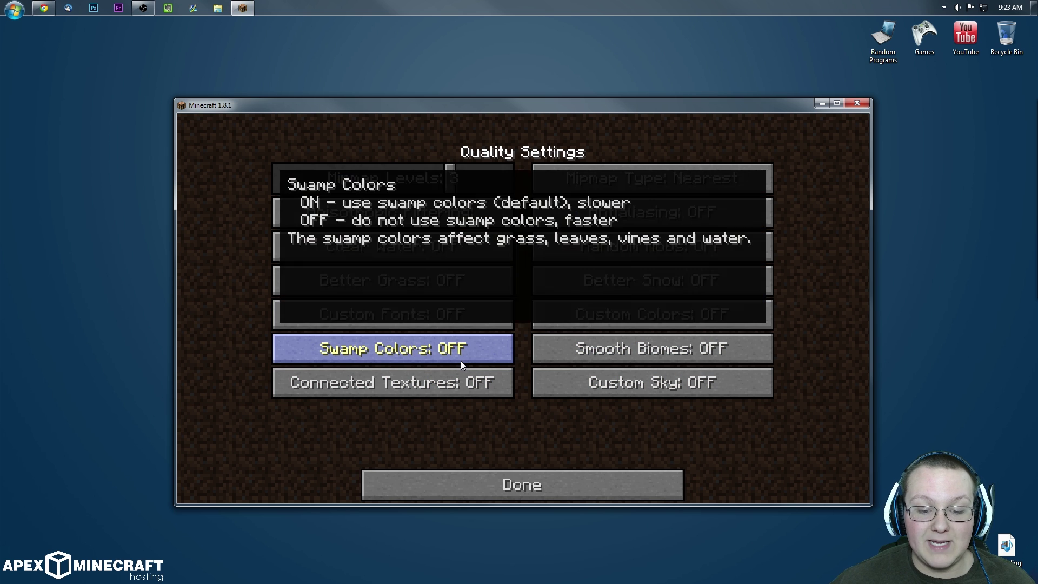
click(557, 487)
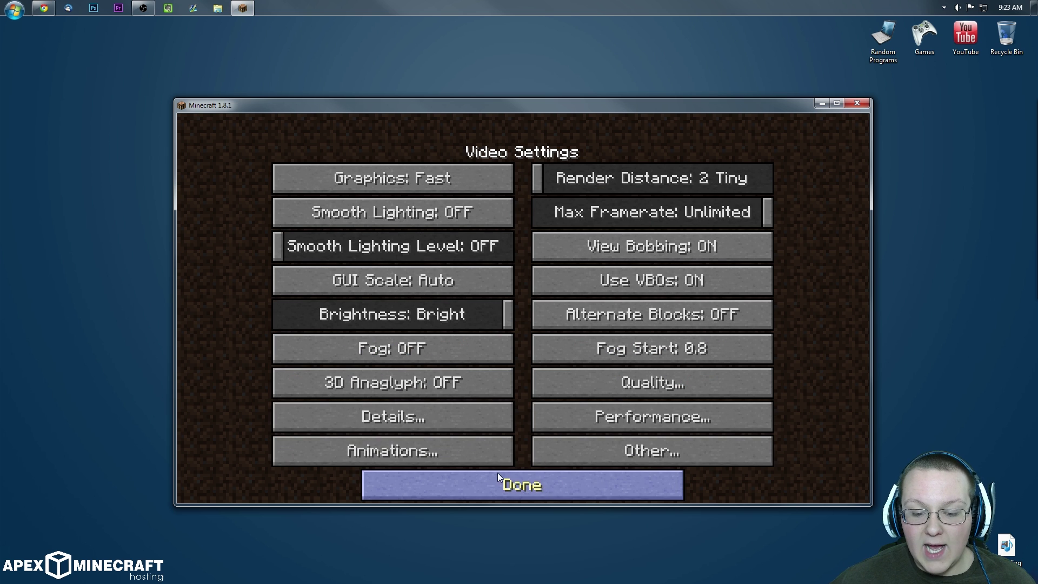
In the detail settings, cycle Trees back to Fast, toggle Entity Shadows, and return to the video settings
click(441, 426)
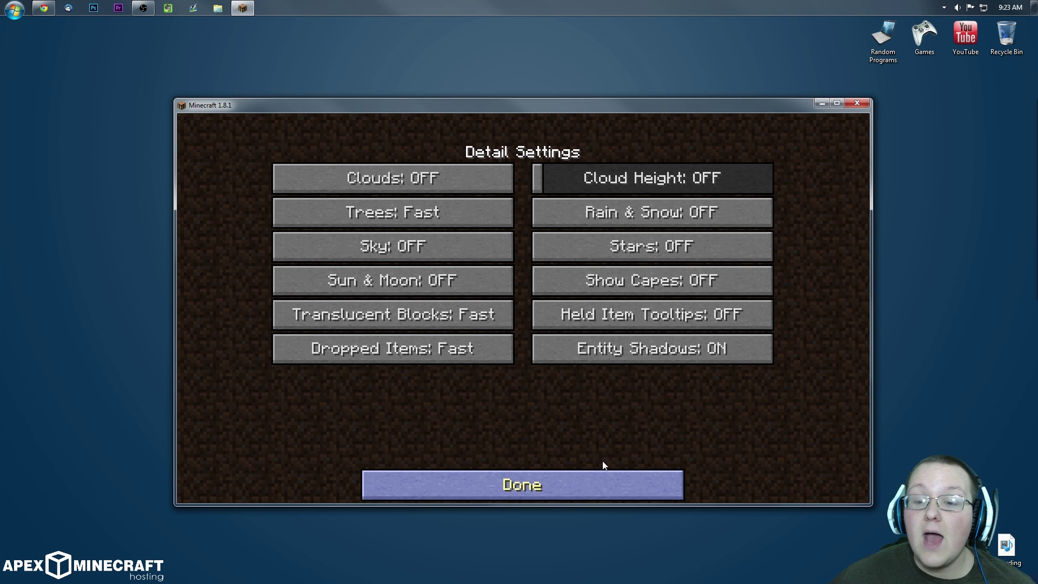
mouse_move(575, 288)
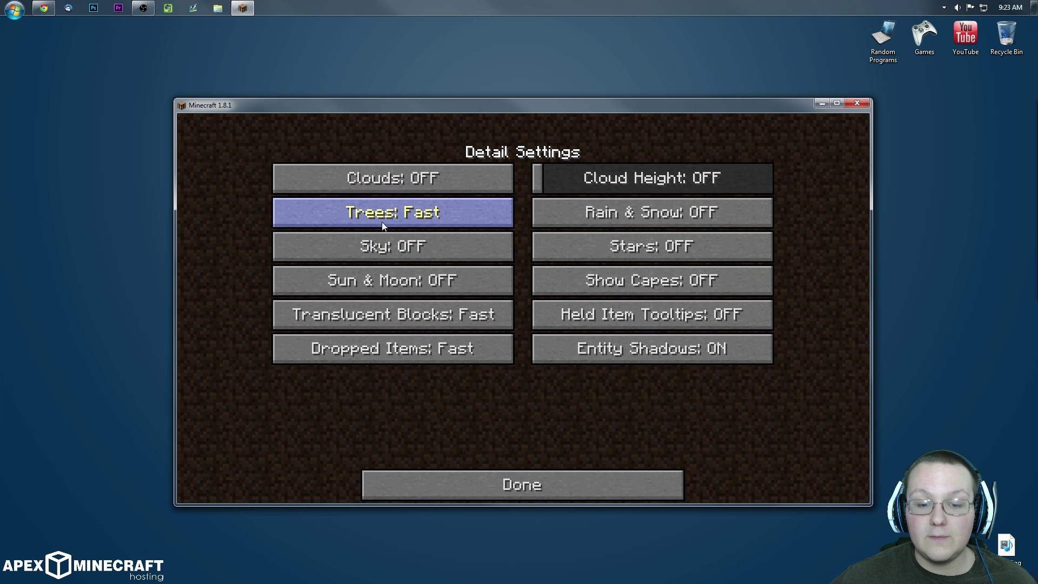
click(382, 222)
click(381, 221)
click(380, 222)
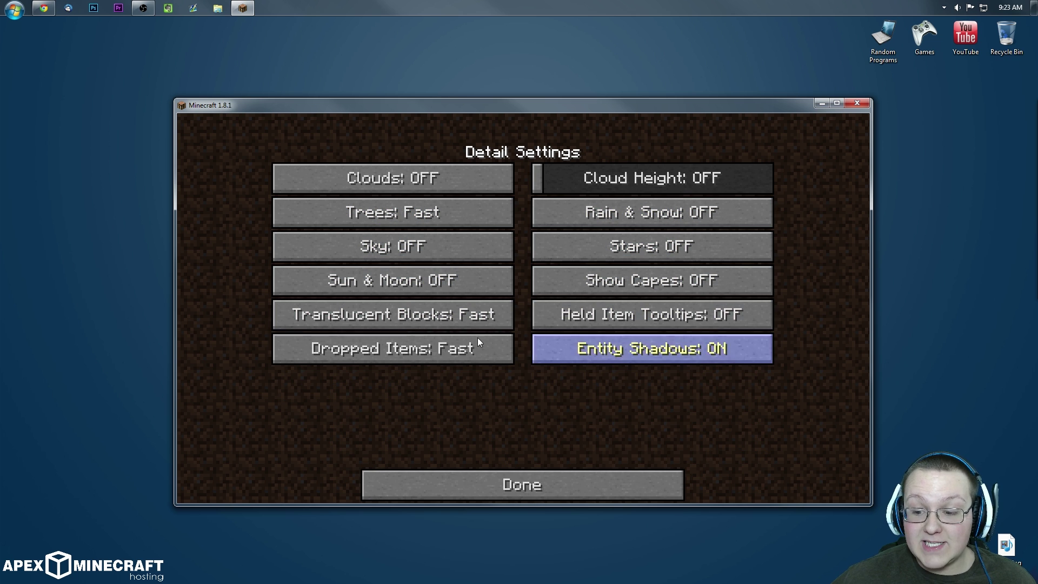
click(592, 352)
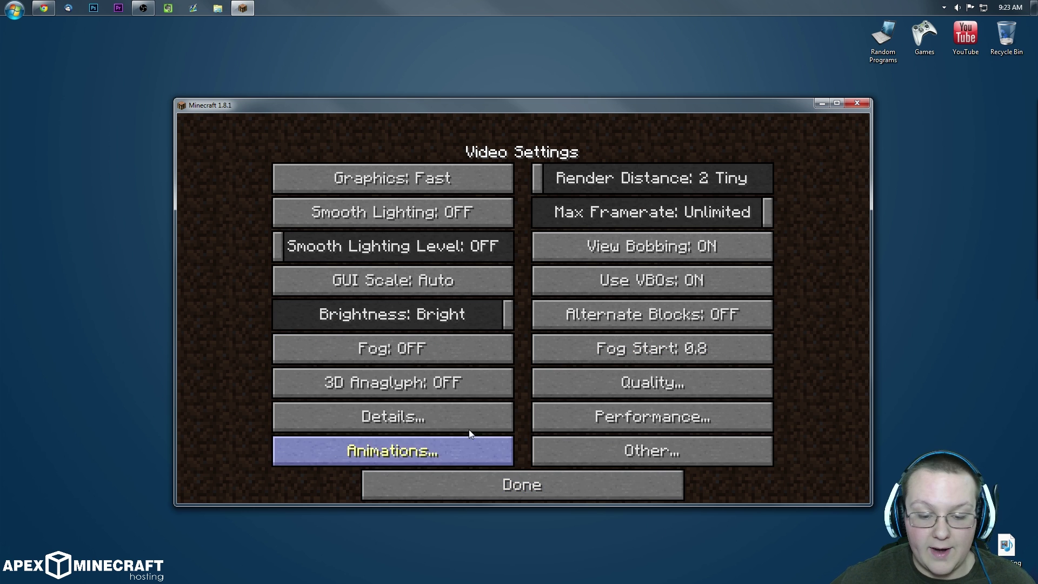
In the performance settings, check the Fast Math, Smooth World and Load Far descriptions and set Preloaded Chunks to OFF
click(563, 429)
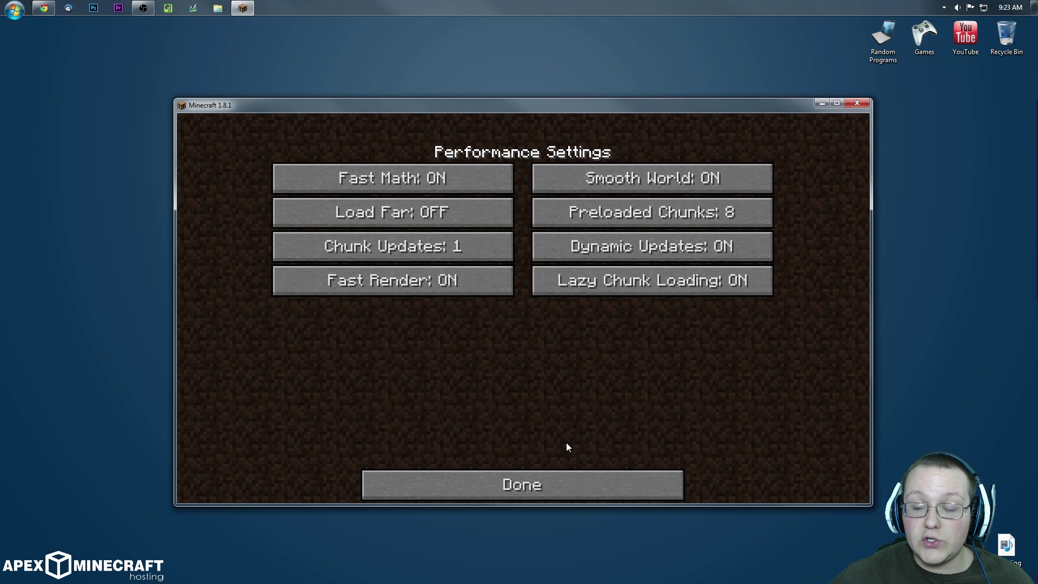
mouse_move(416, 189)
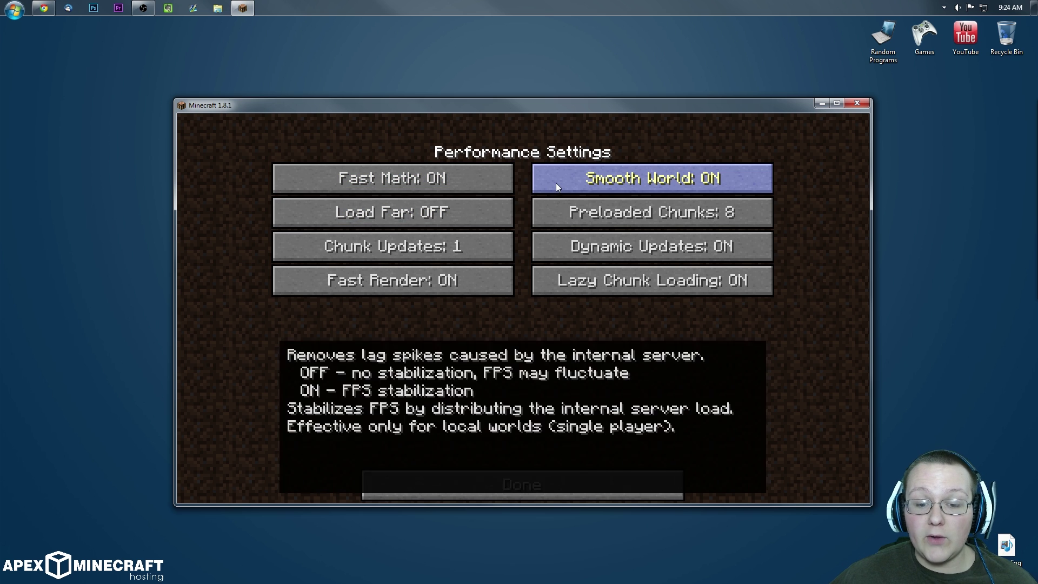
mouse_move(505, 199)
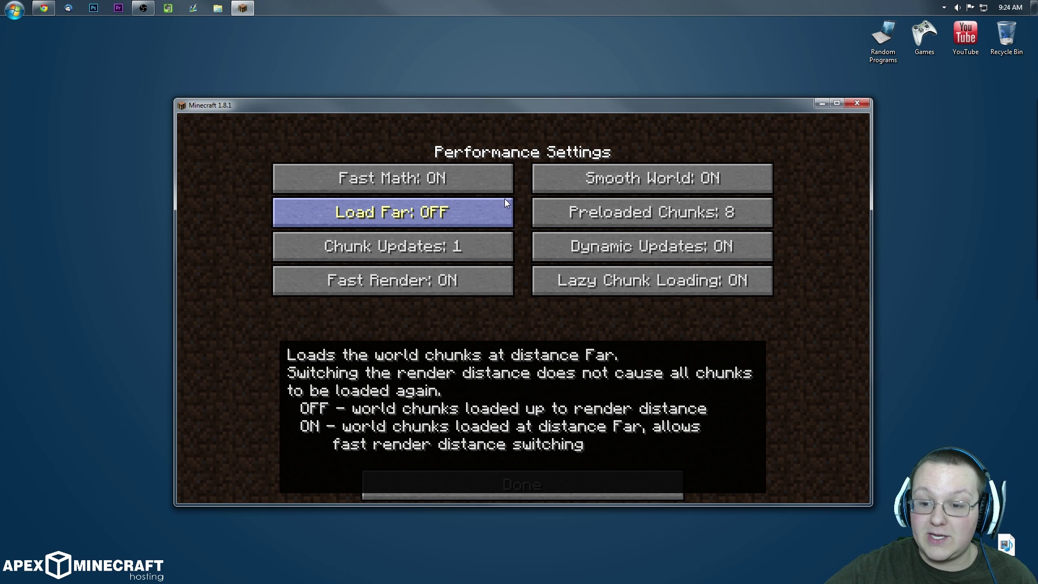
mouse_move(578, 216)
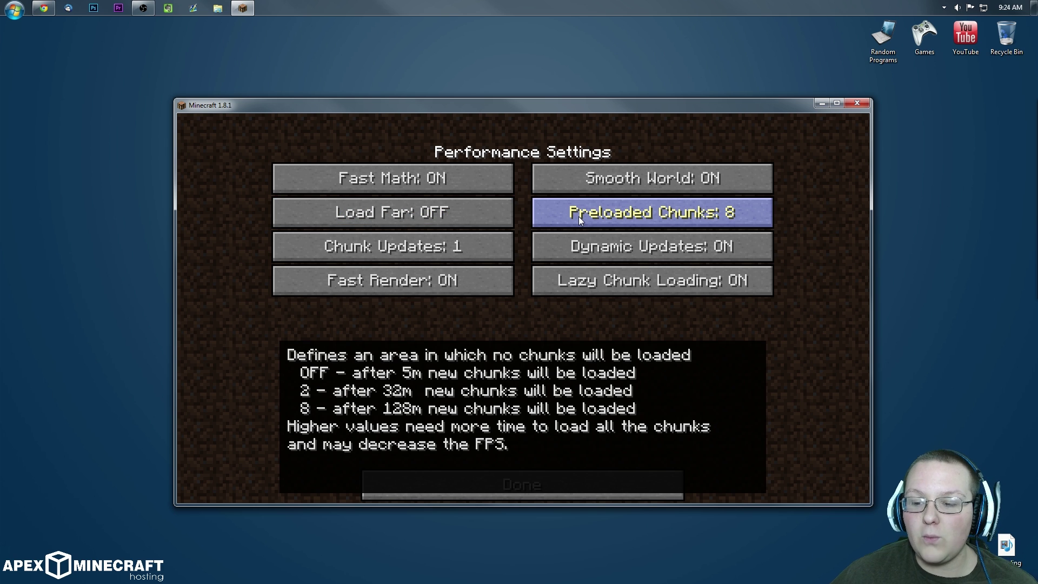
click(579, 217)
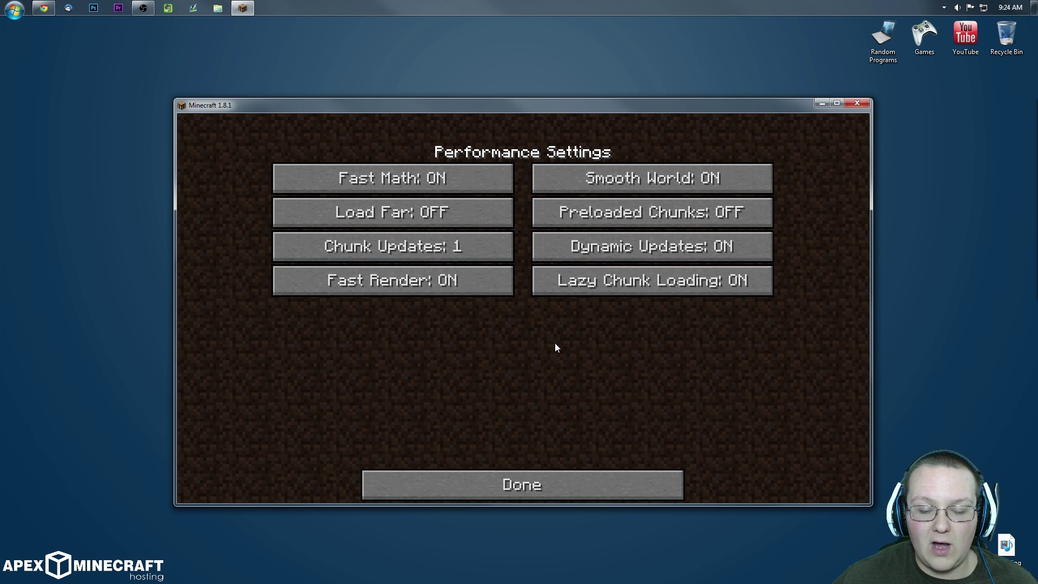
Check the Chunk Updates description and cycle the value up through 5 and back to 1
mouse_move(447, 247)
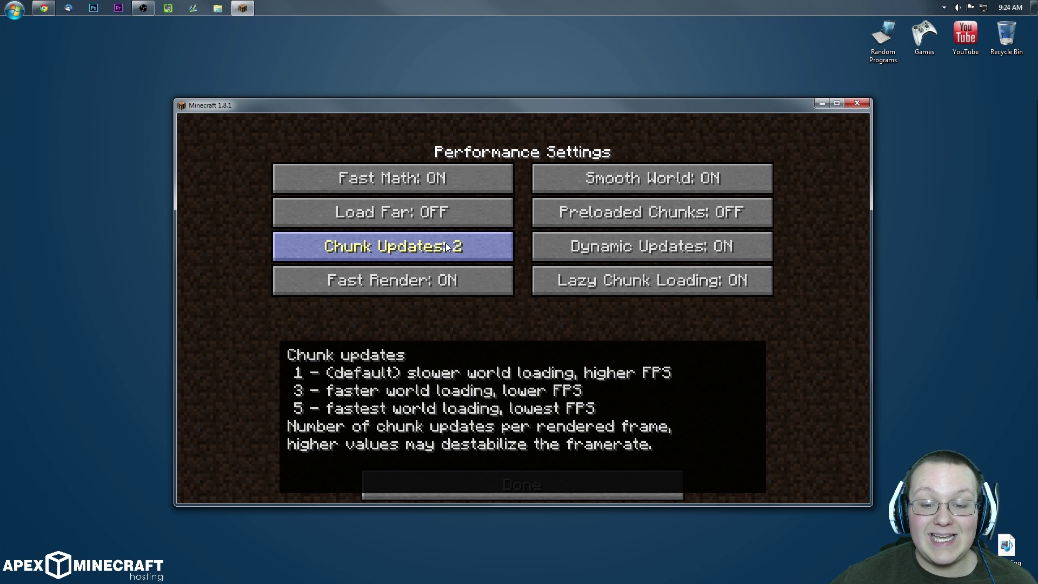
click(446, 242)
click(446, 243)
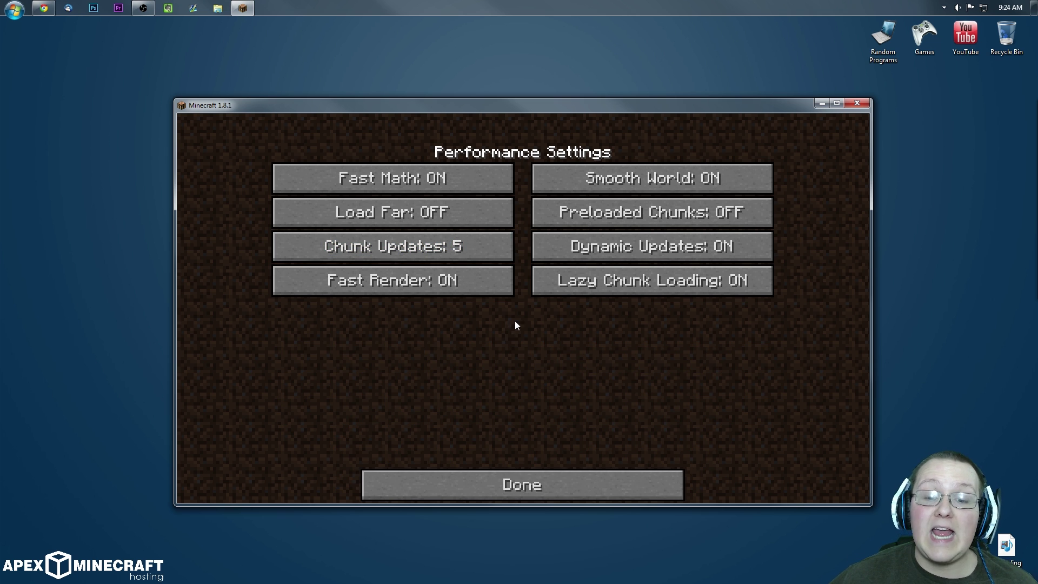
mouse_move(433, 253)
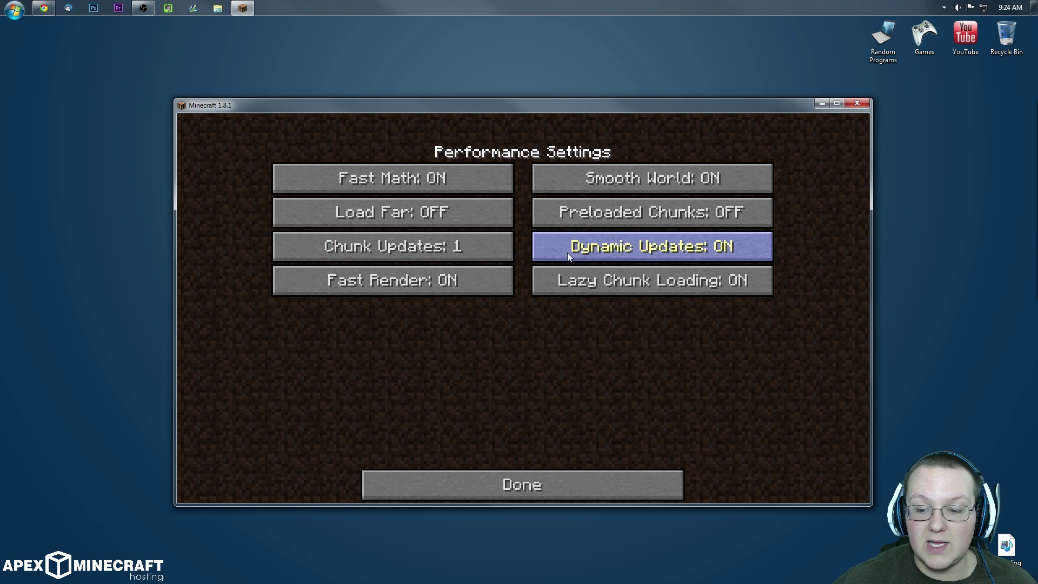
Turn Fast Render off, check the Dynamic Updates and Lazy Chunk Loading descriptions, and return to the video settings
mouse_move(566, 252)
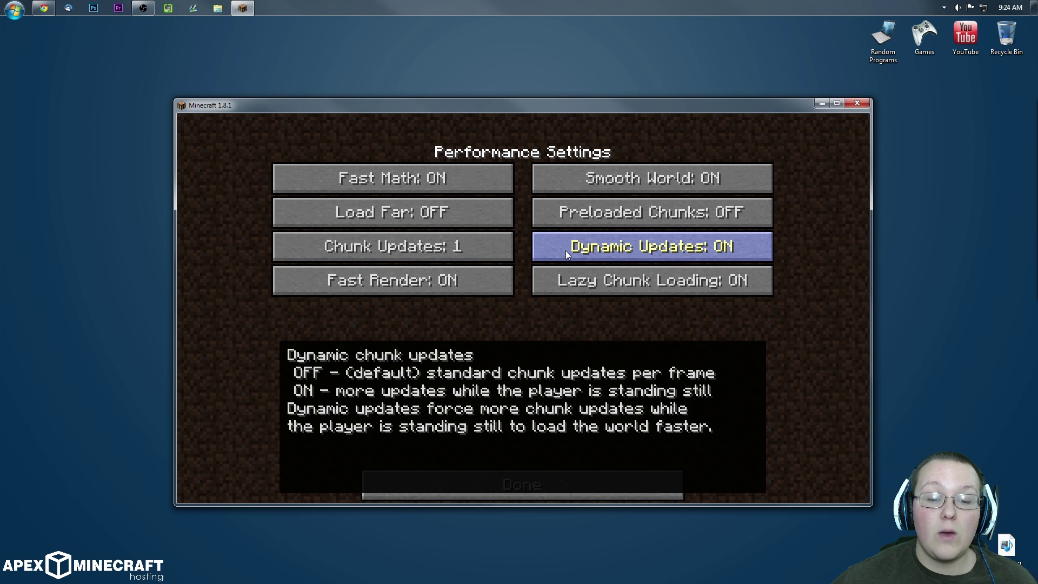
mouse_move(485, 280)
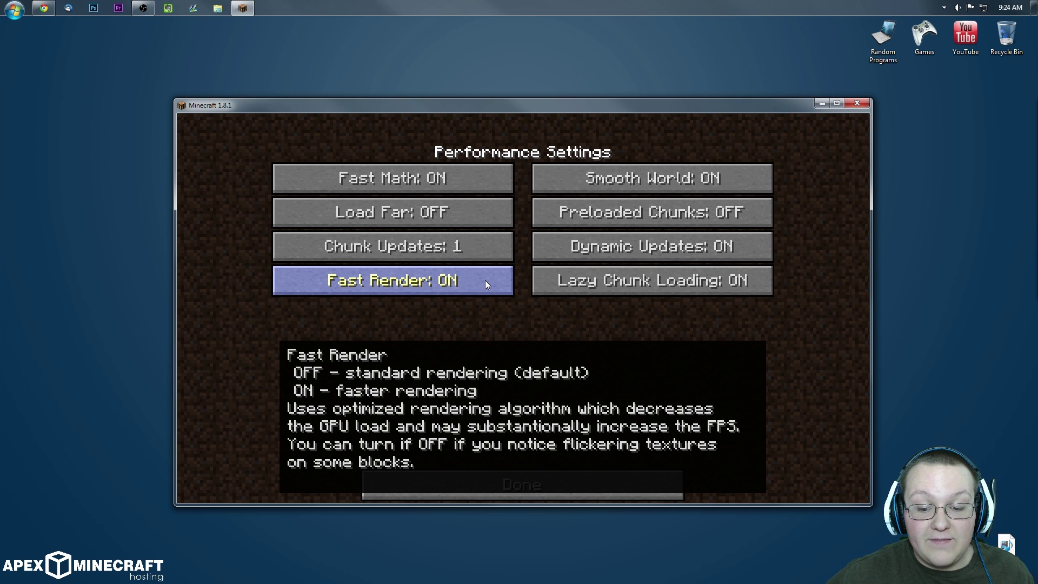
click(481, 279)
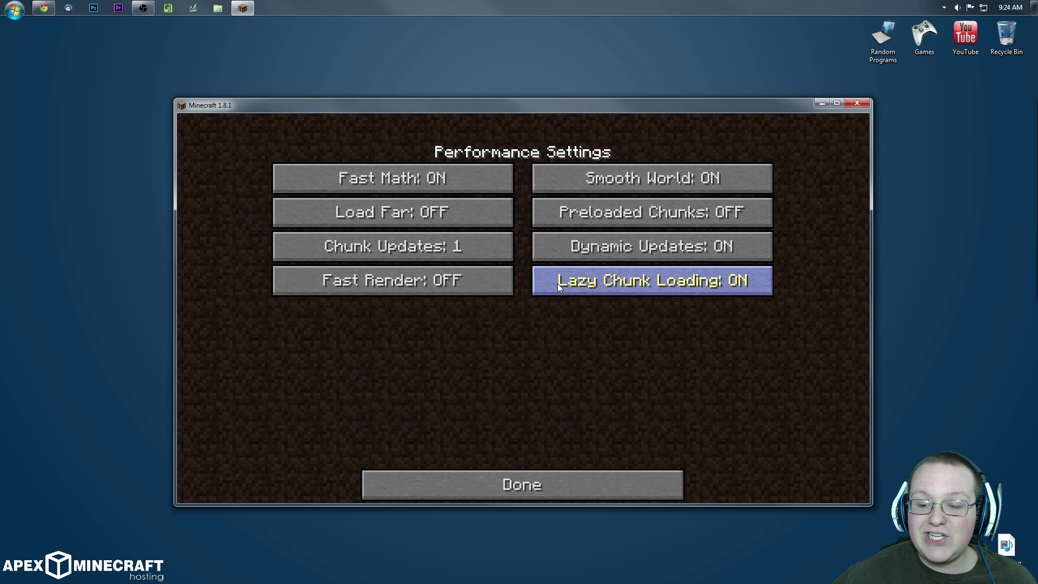
mouse_move(557, 284)
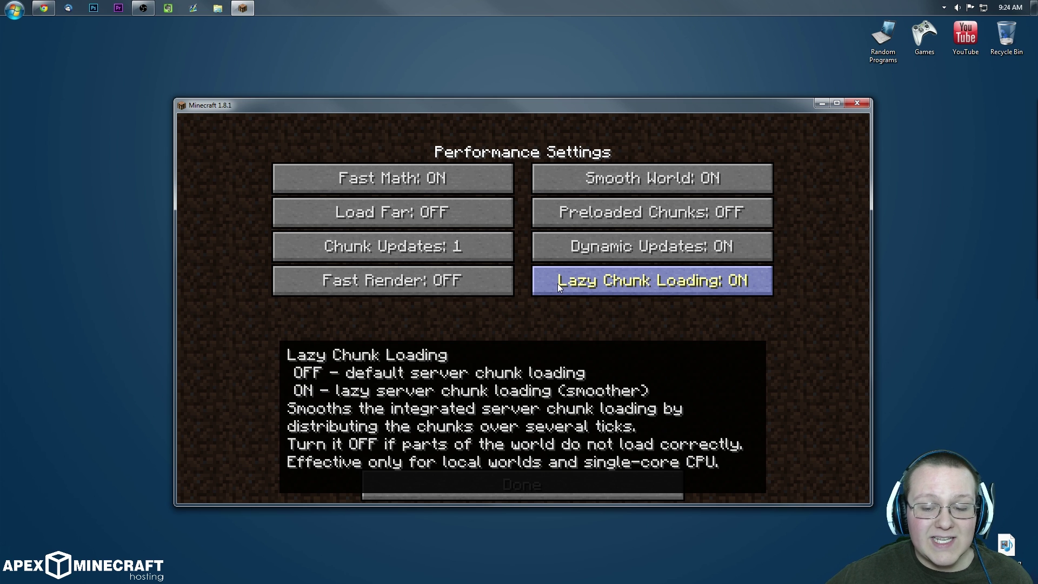
click(562, 490)
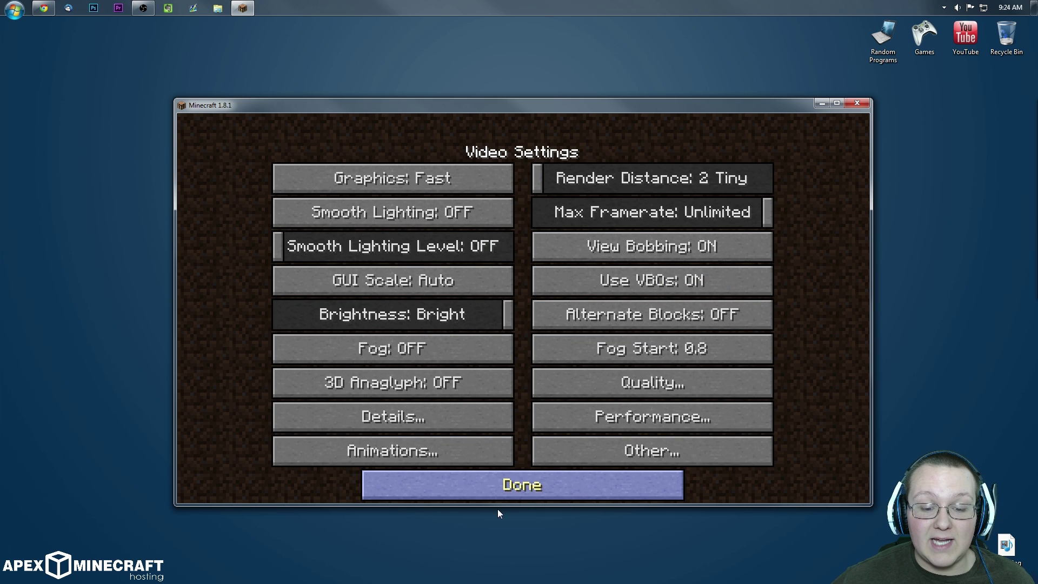
Turn all animations off in the animation settings and return to the video settings
click(473, 461)
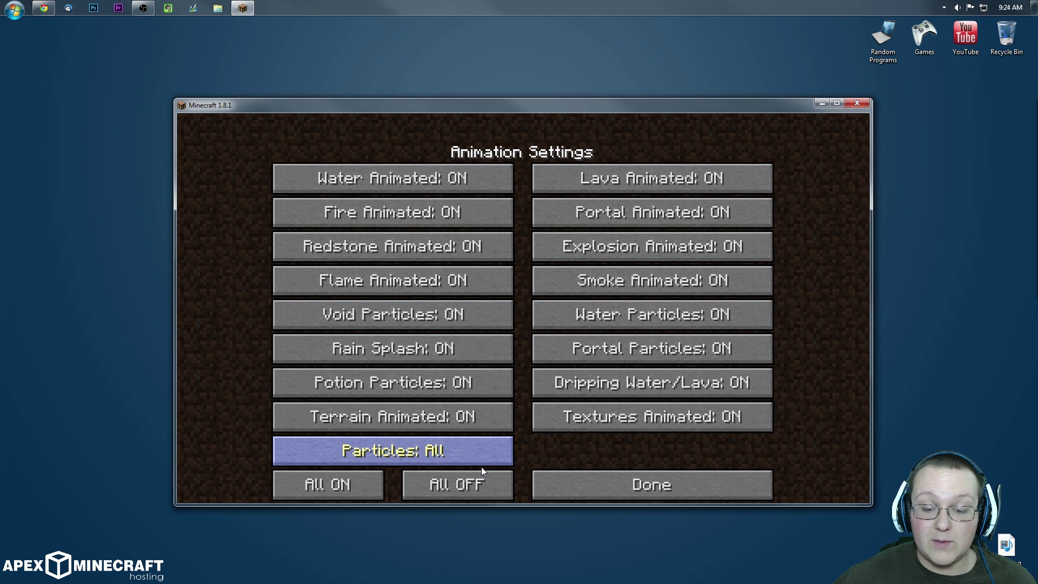
click(462, 491)
click(544, 486)
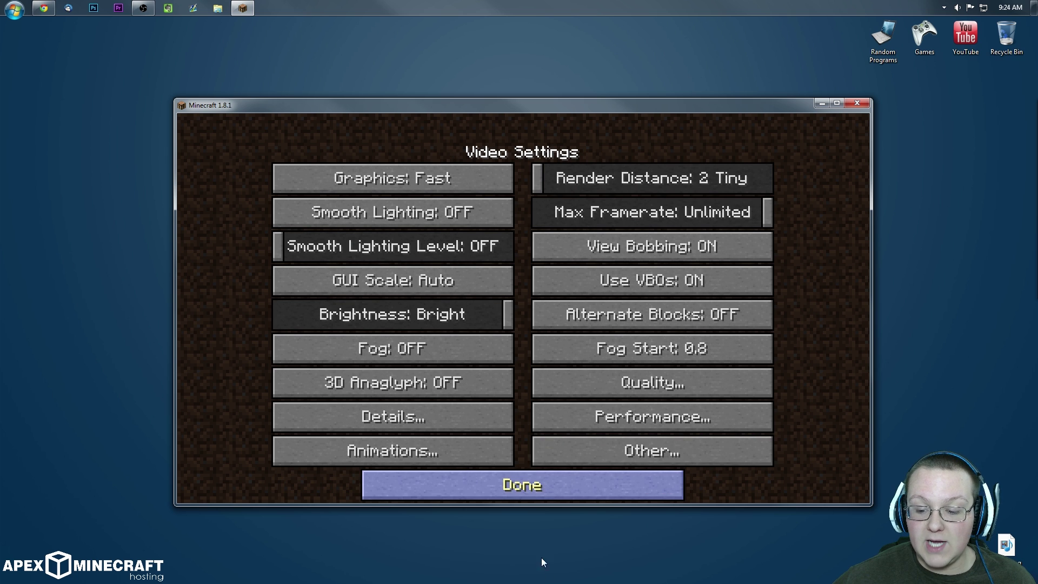
In the other settings, cycle the Autosave interval through 30min and 20s back to 3min, and return to the video settings
click(600, 437)
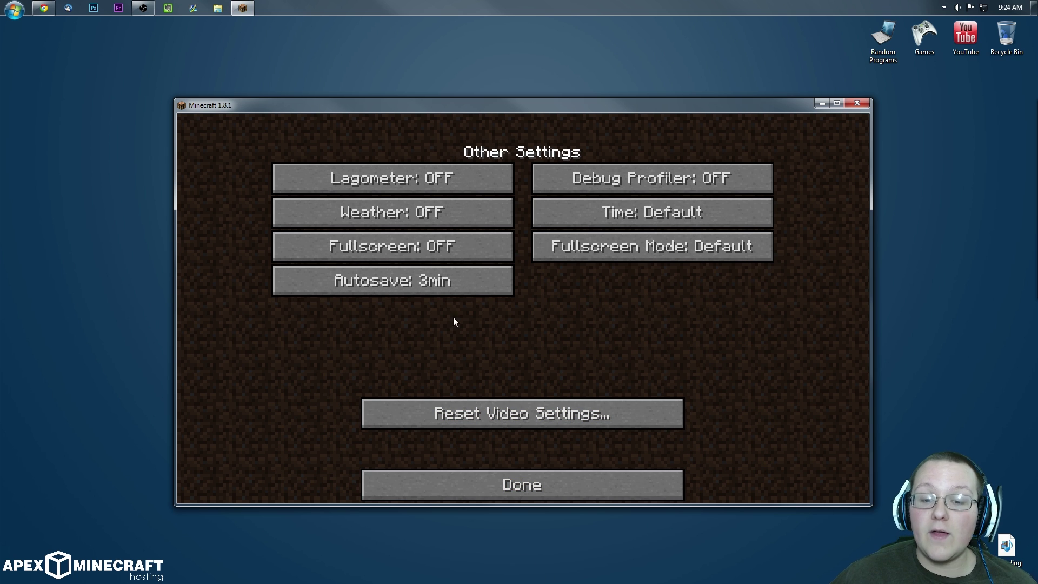
mouse_move(429, 184)
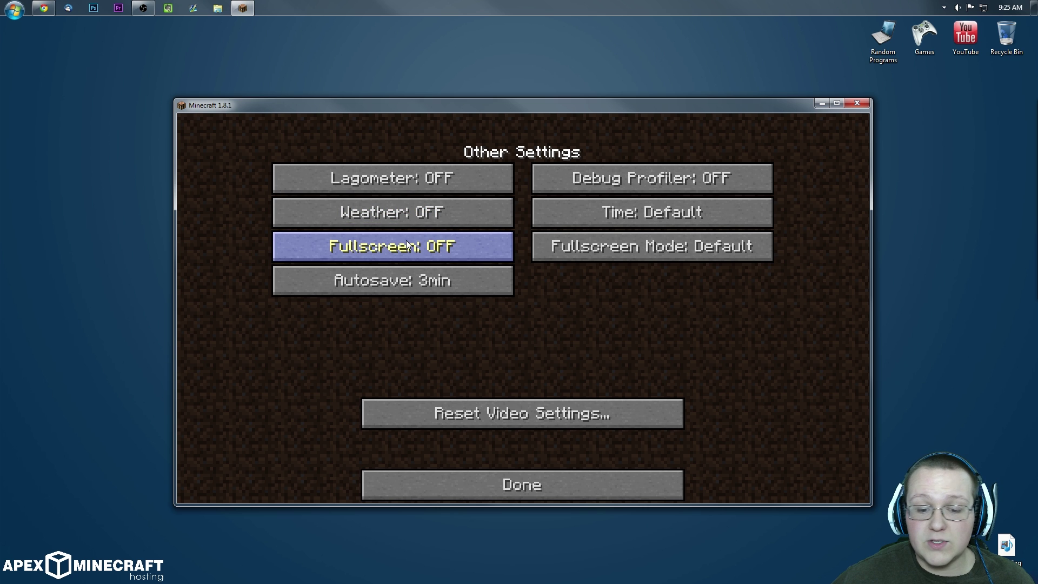
click(444, 279)
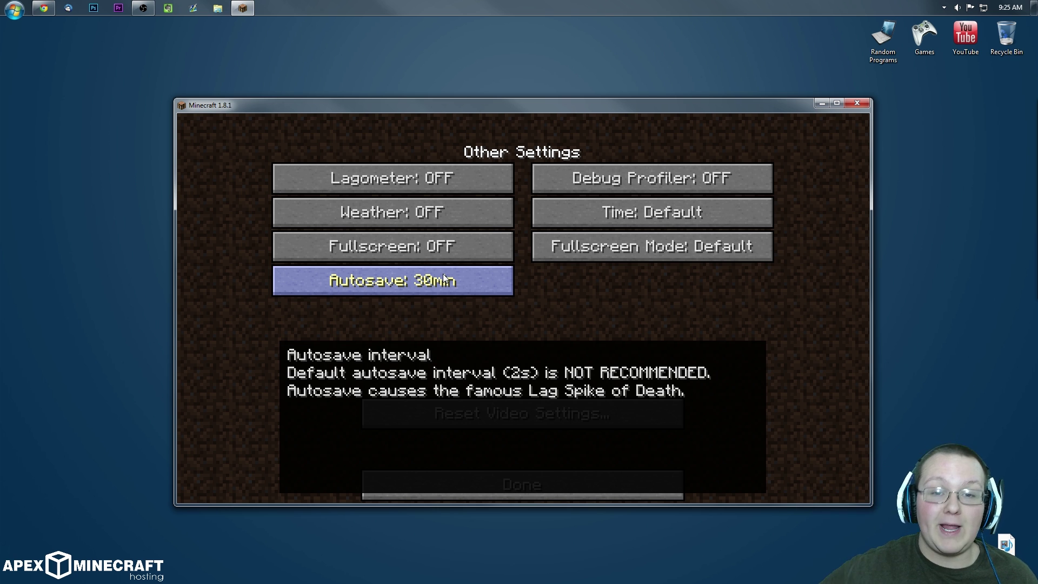
click(443, 275)
click(442, 275)
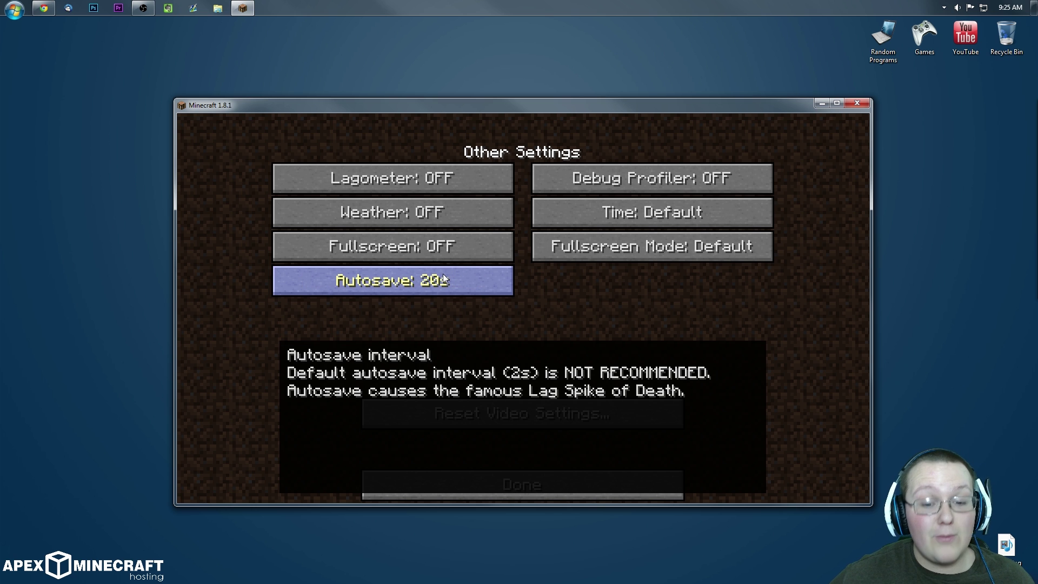
click(443, 275)
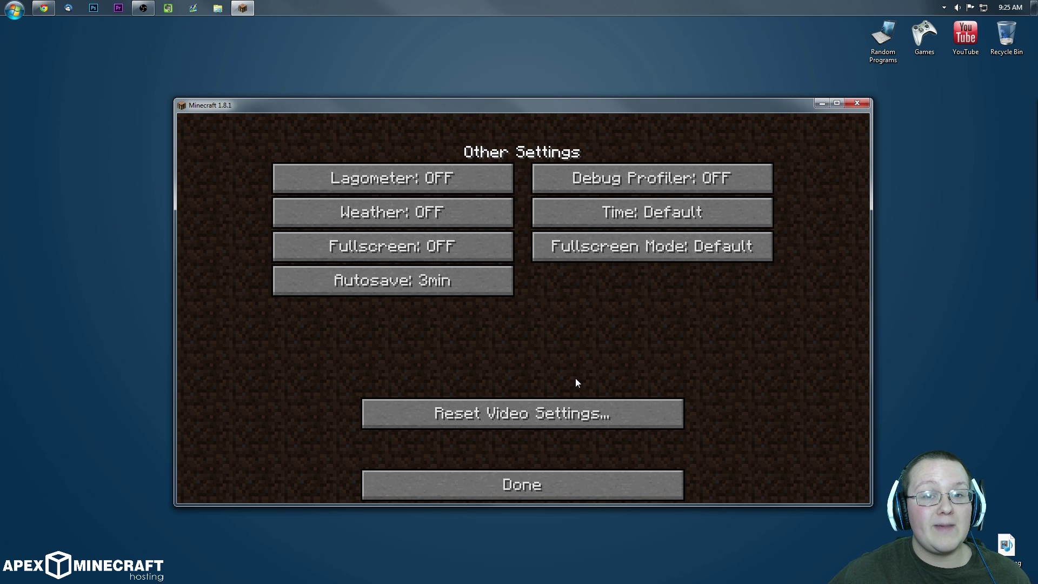
click(439, 481)
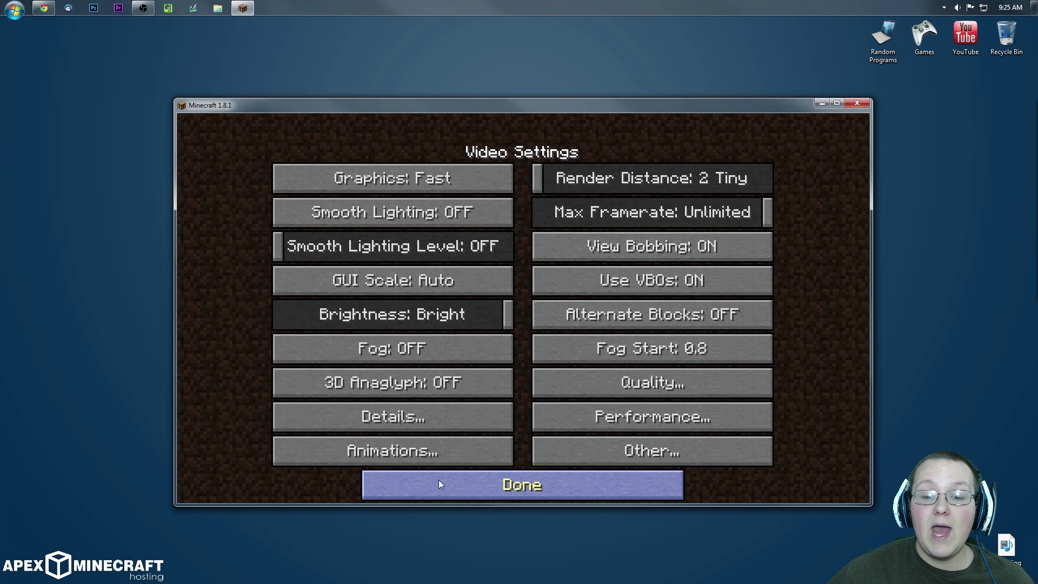
Leave the options for the title screen and load the singleplayer world CrysisCraft
click(488, 491)
click(534, 468)
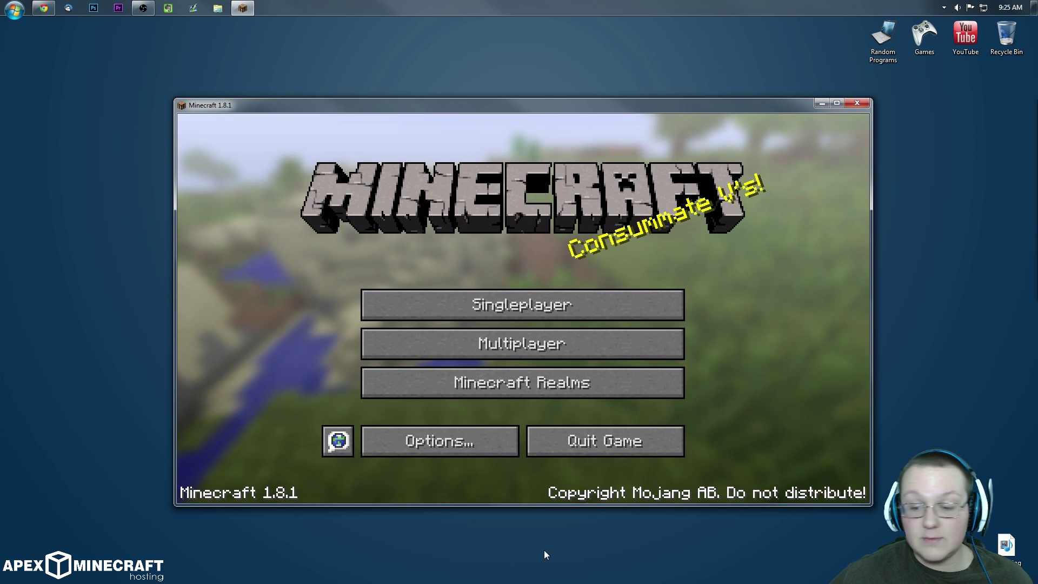
click(476, 305)
click(410, 203)
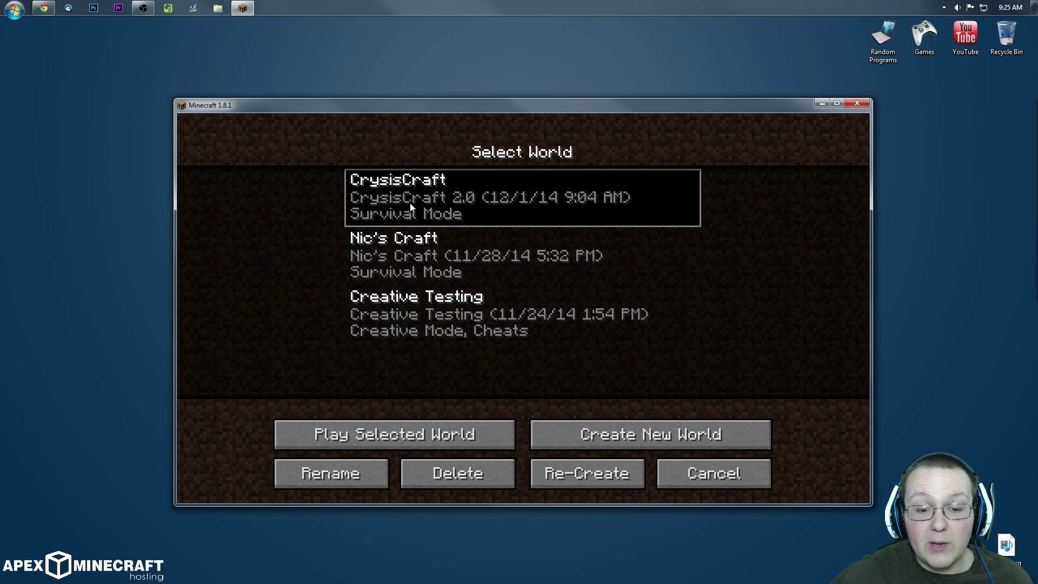
double_click(403, 202)
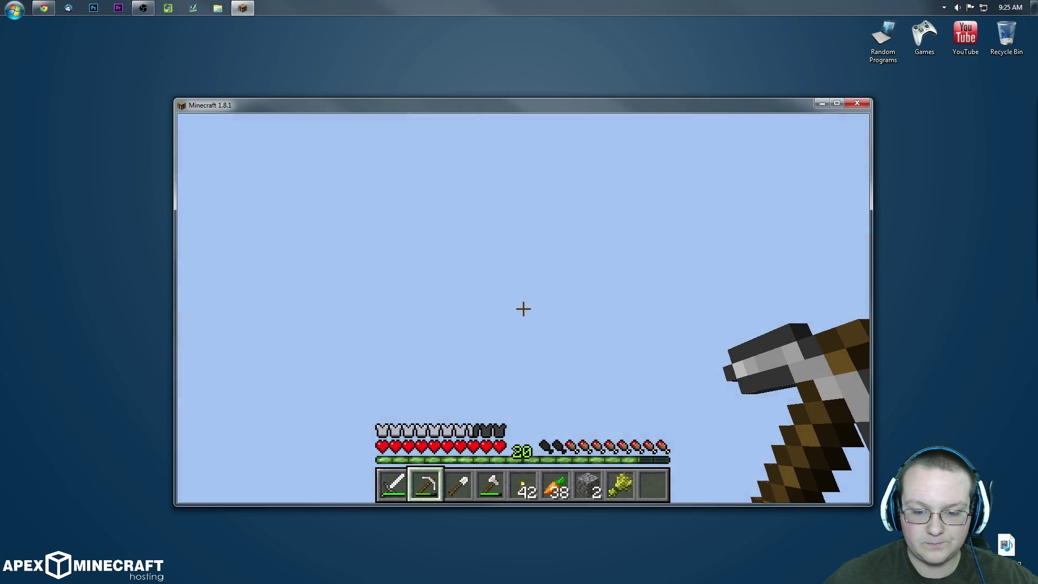
Walk forward in the fenced field and show the debug overlay to check the frame rate
key(w)
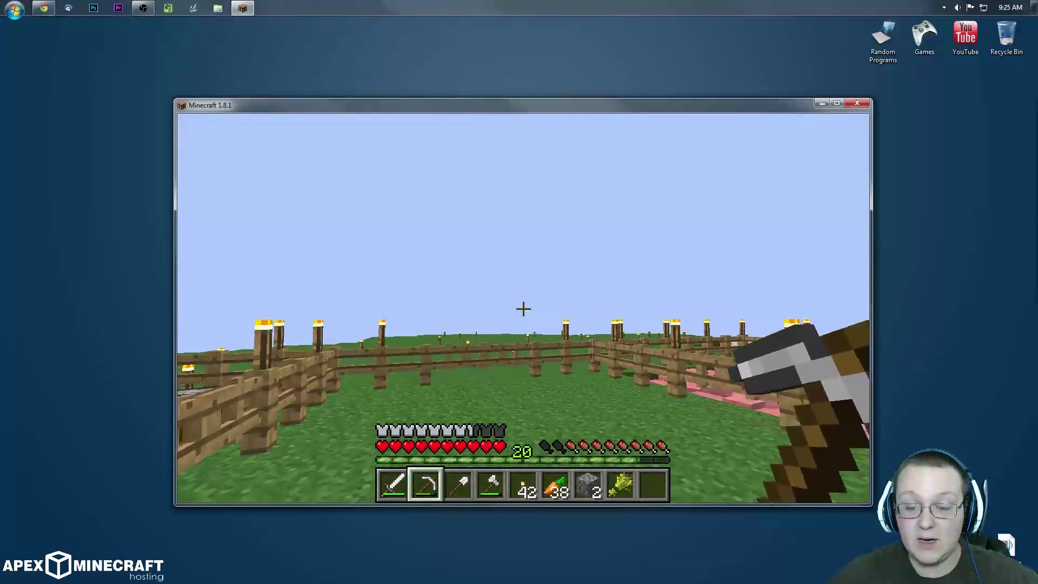
key(w)
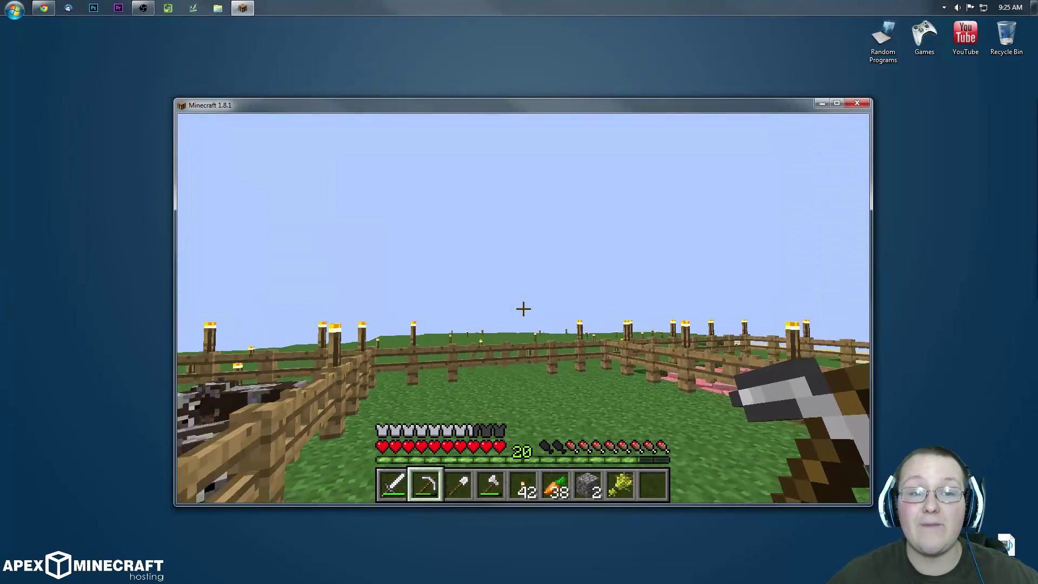
key(F3)
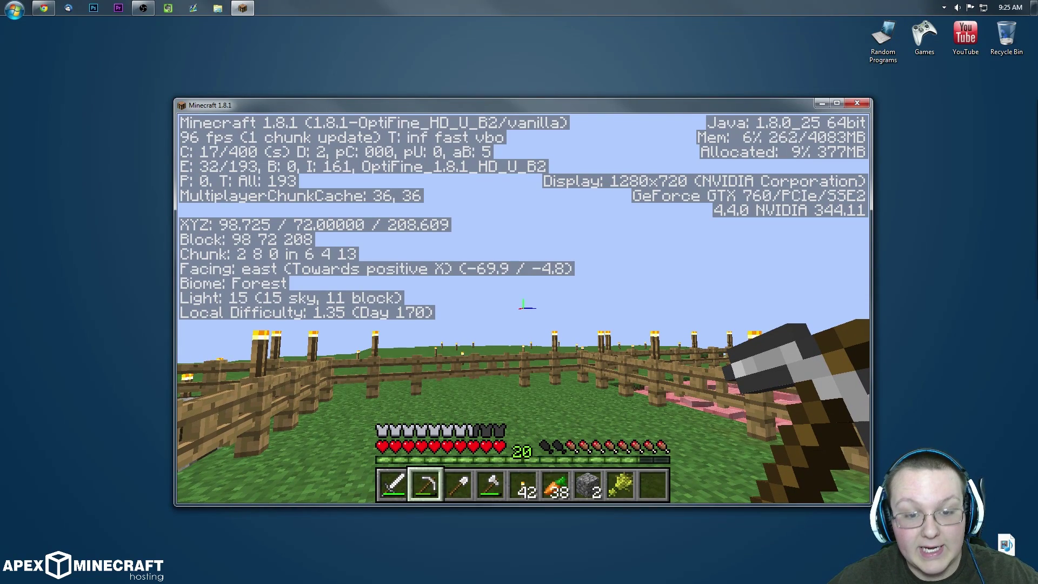
key(w)
key(w)
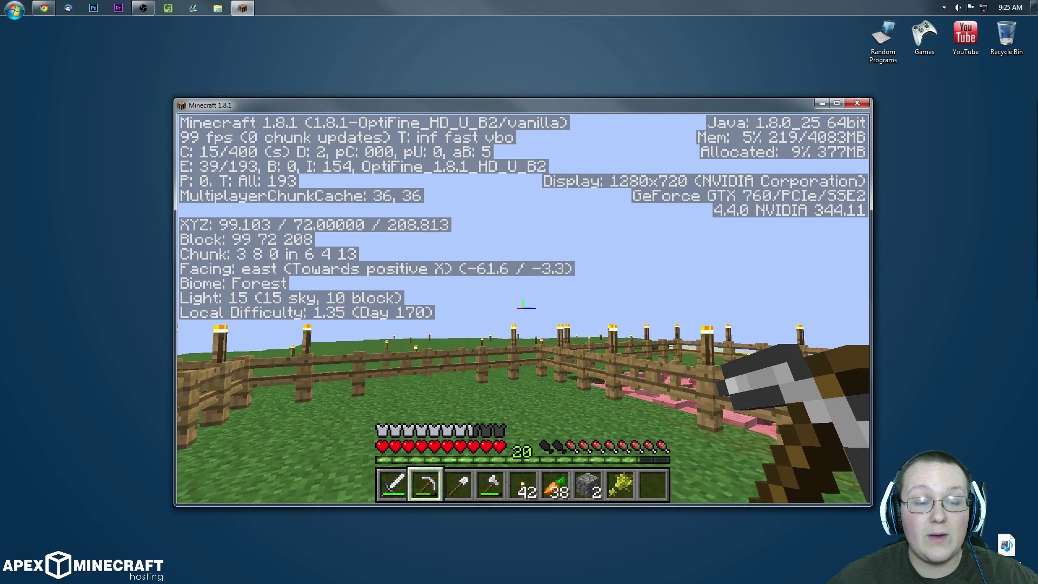
key(w)
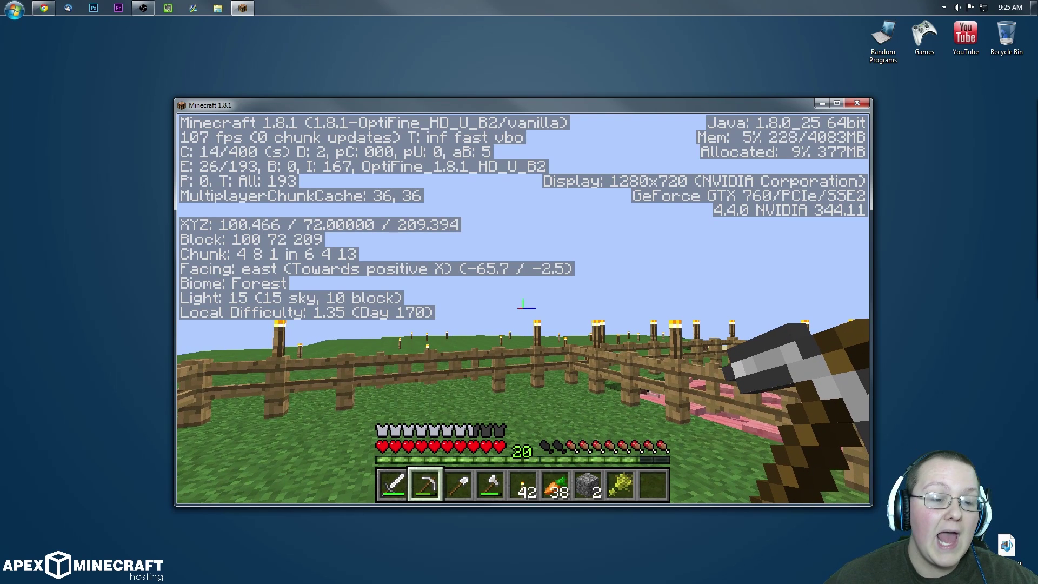
Turn Use VBOs off in the video settings and return to the game
key(Escape)
click(484, 349)
click(459, 342)
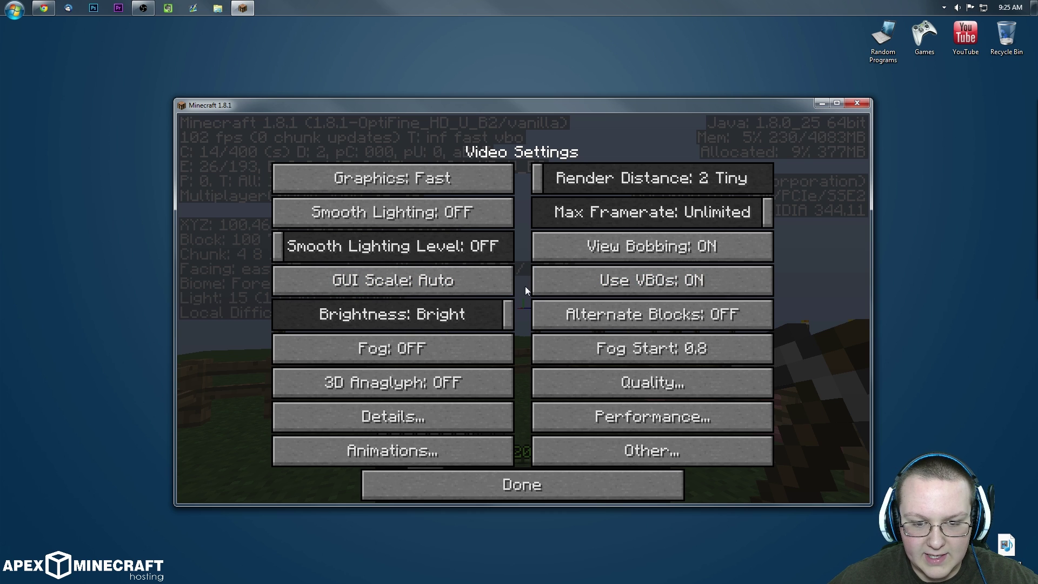
click(627, 281)
click(521, 495)
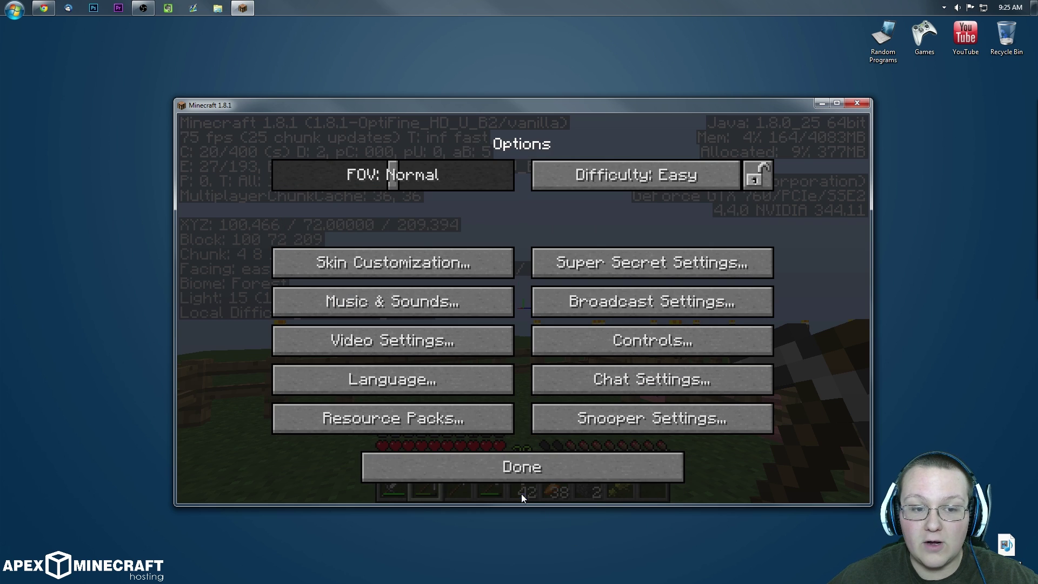
click(439, 466)
key(Escape)
Look and move around the fenced field to check the frame rate with VBOs off
key(a)
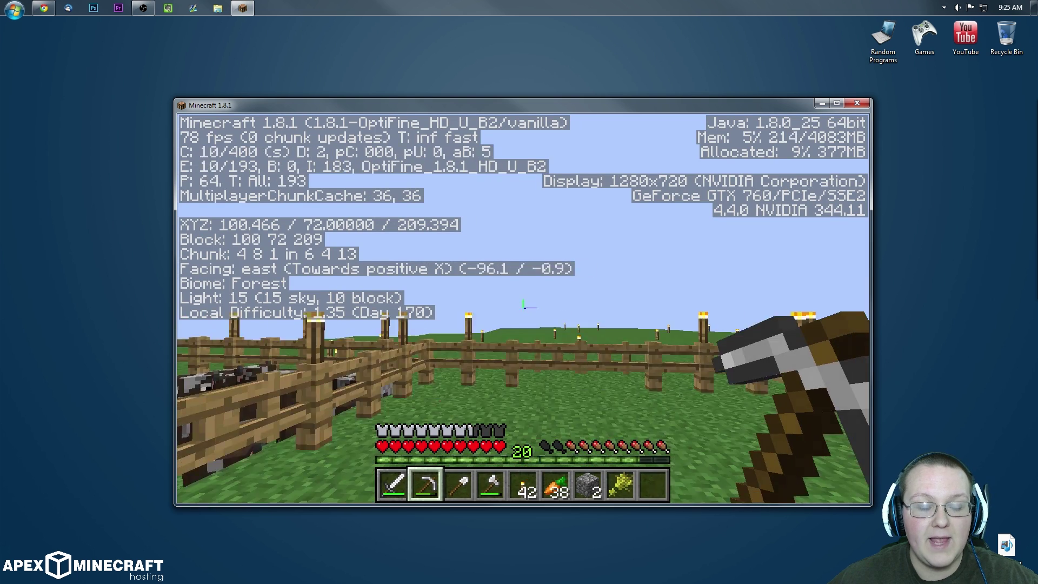
key(d)
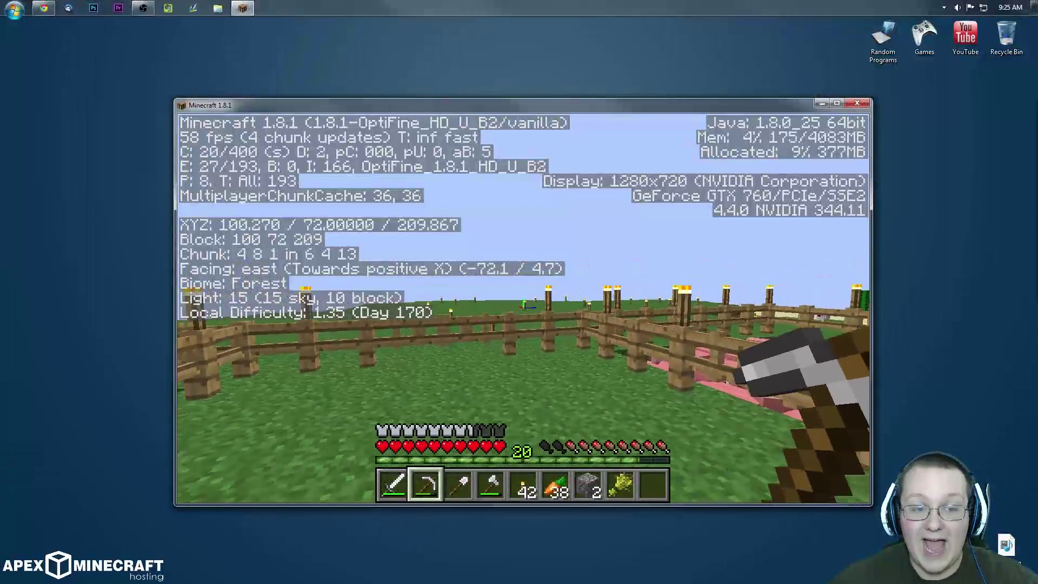
key(s)
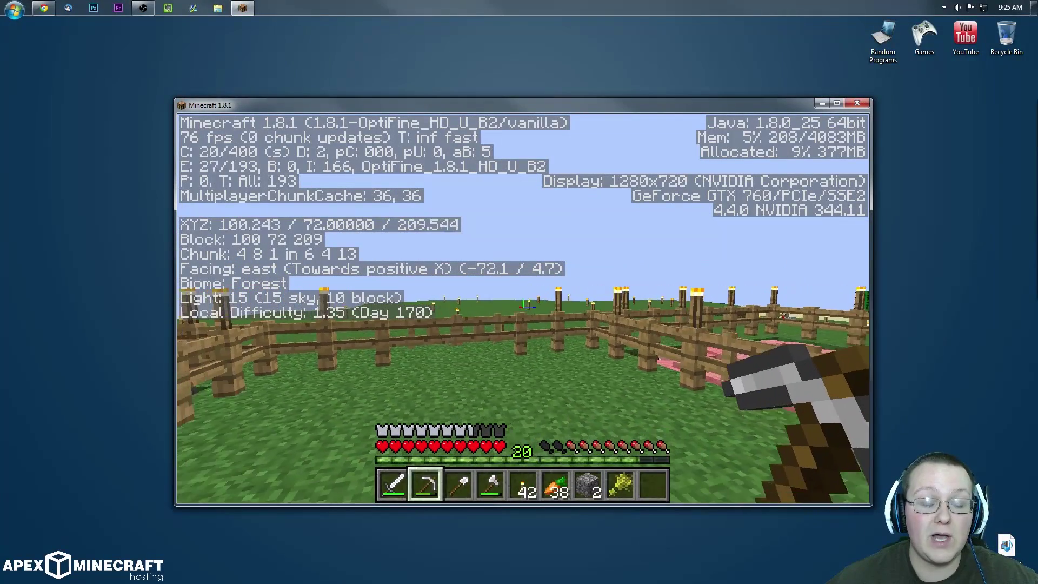
Turn Use VBOs back on in the video settings and return to the game
key(Escape)
click(498, 353)
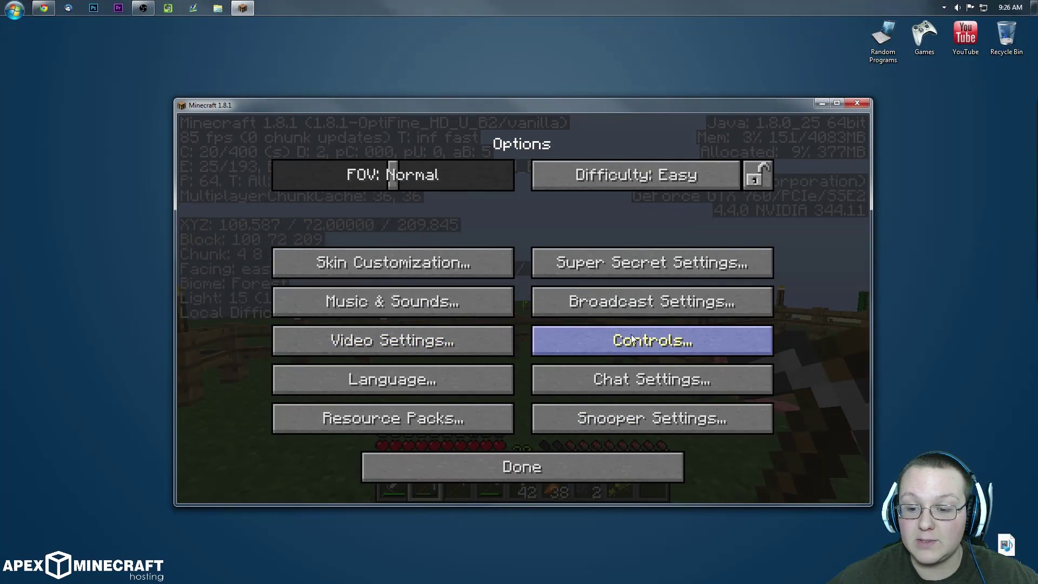
click(449, 346)
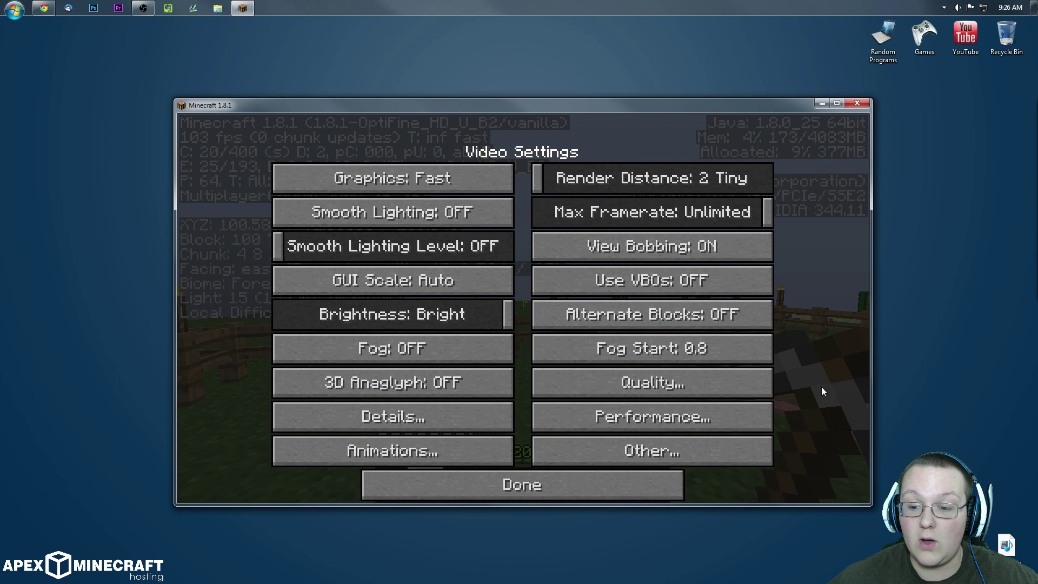
click(698, 283)
click(587, 481)
click(533, 461)
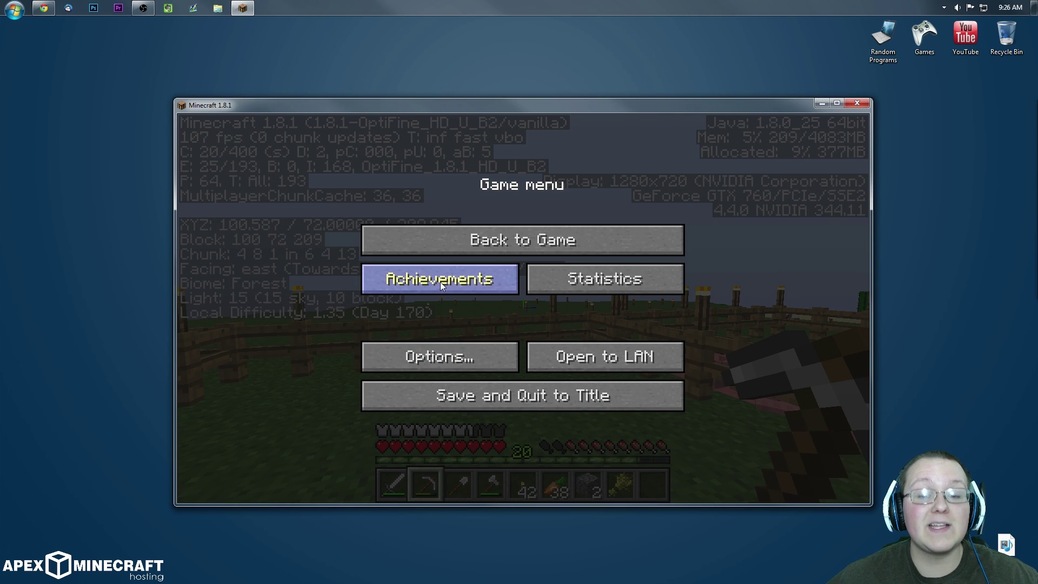
key(Escape)
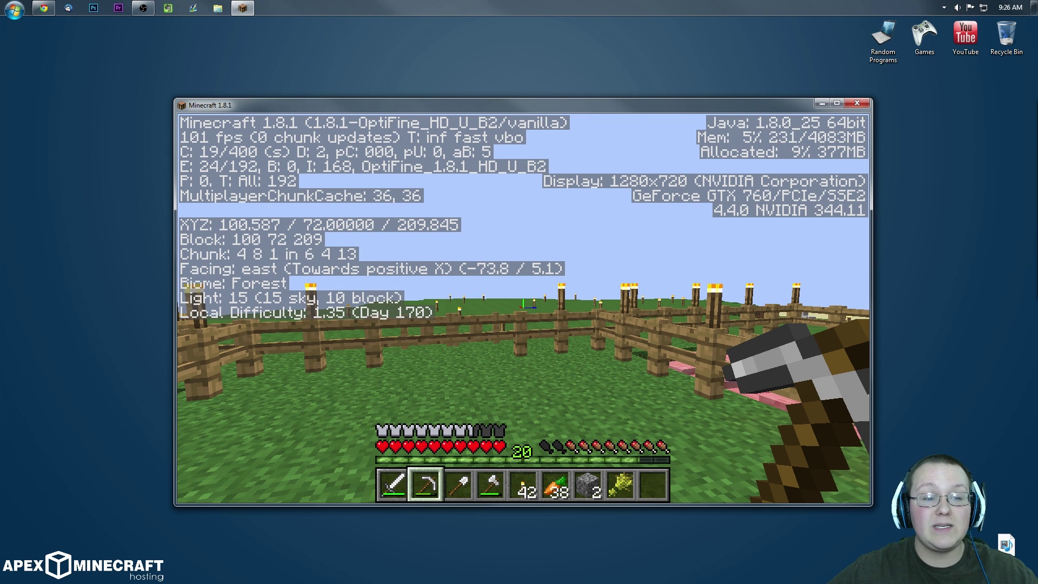
key(e)
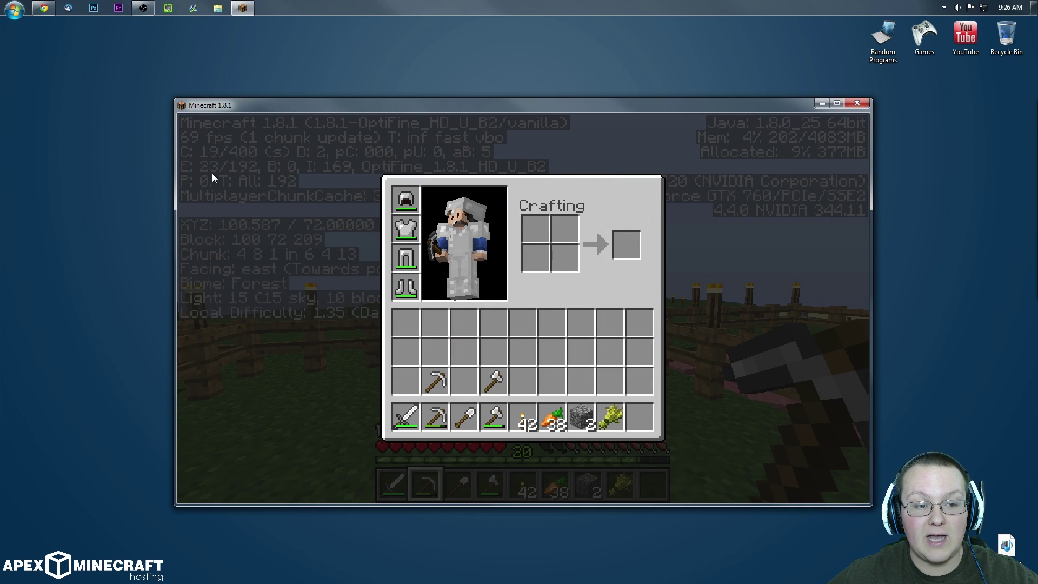
key(e)
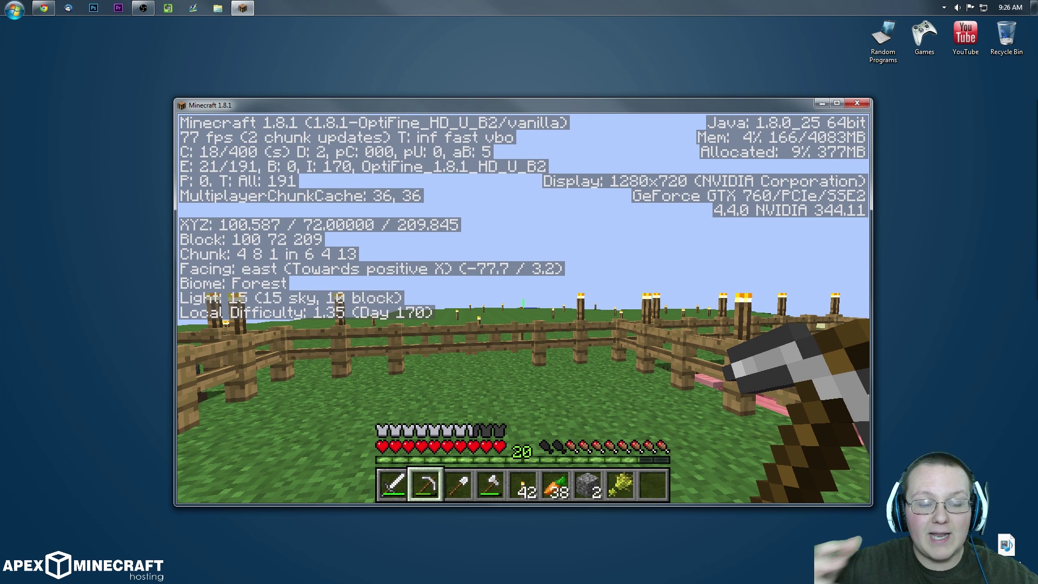